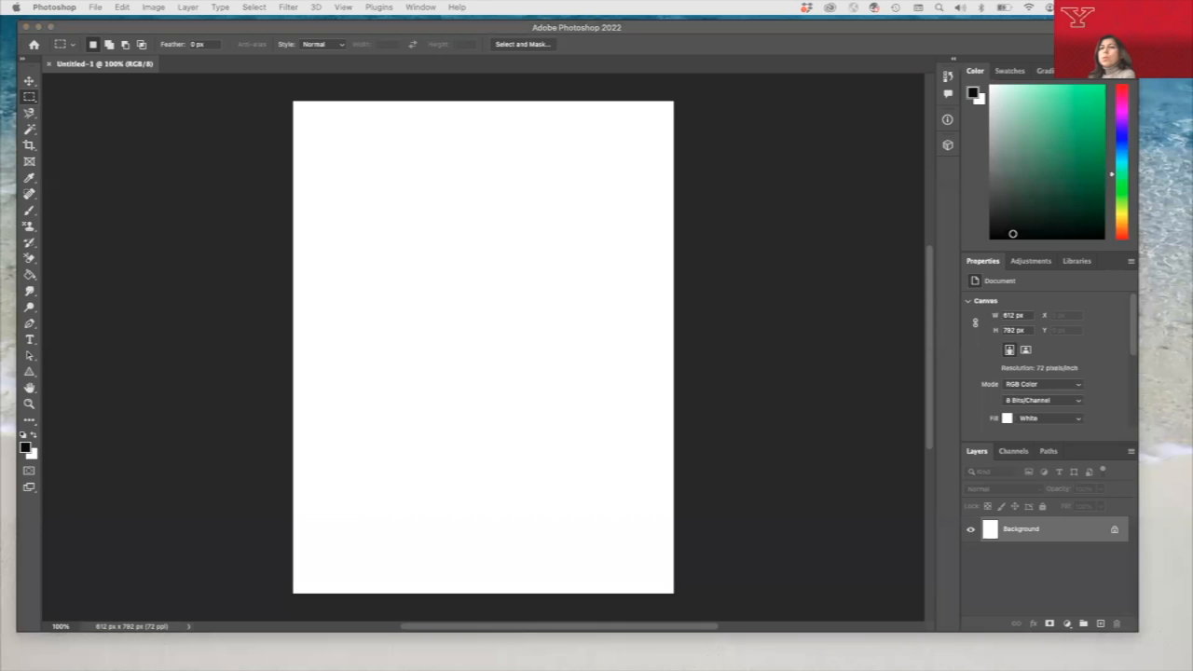
- In Chrome, open the GetYourGuide New York night skyline image from the search results, copy it, and close the browser window
{"action": "left_click_drag", "start_coordinate": [194, 1], "coordinate": [255, 59]}
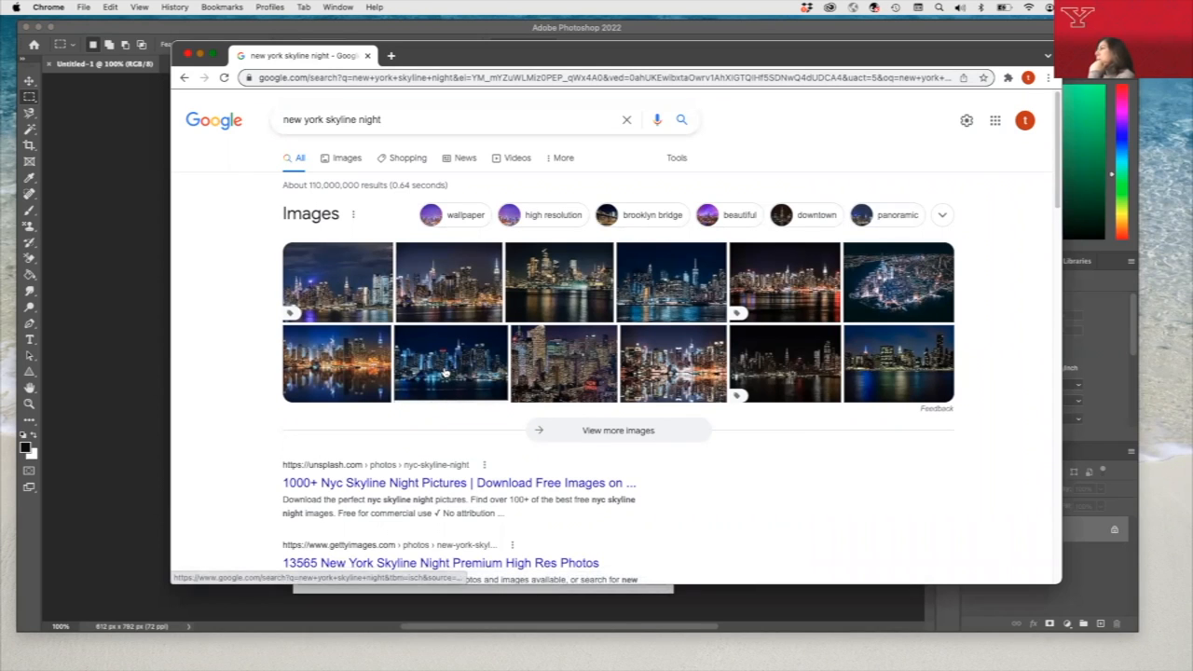
{"action": "right_click", "coordinate": [770, 286]}
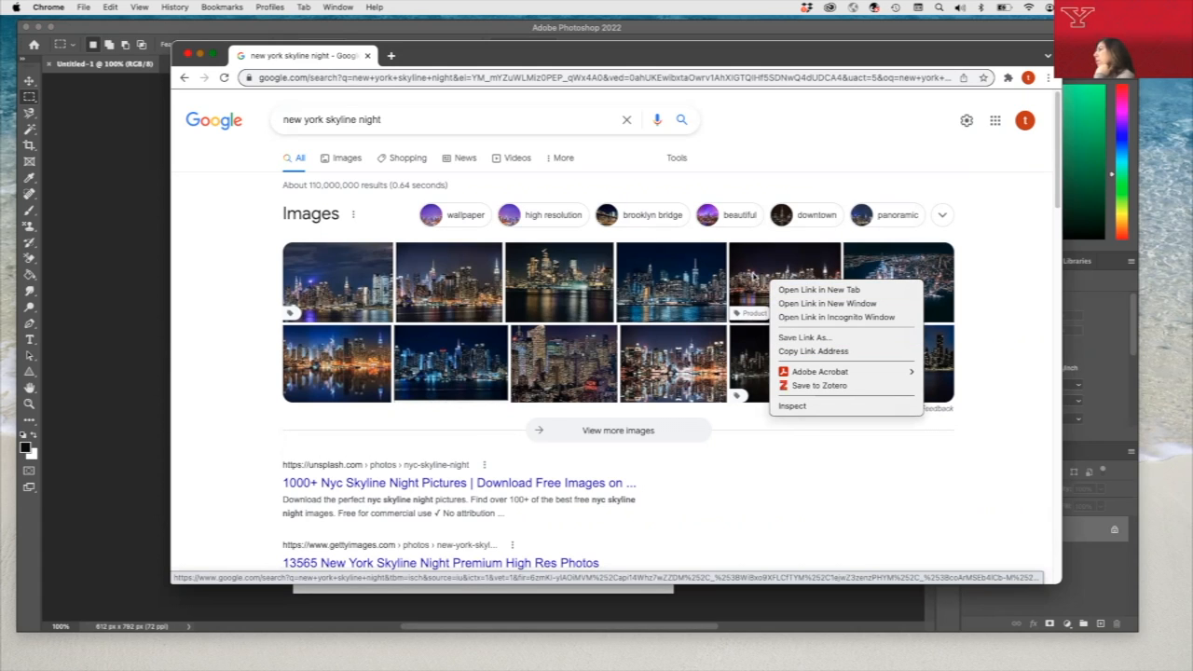
{"action": "left_click", "coordinate": [753, 272]}
{"action": "left_click", "coordinate": [753, 272]}
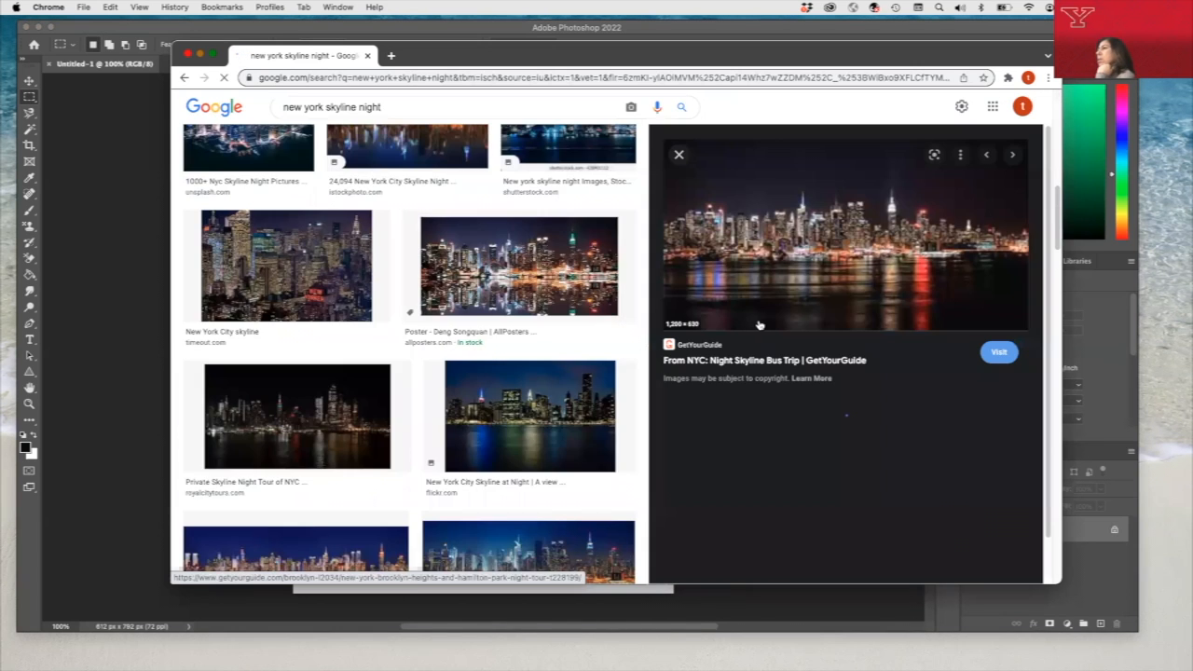
{"action": "right_click", "coordinate": [824, 255]}
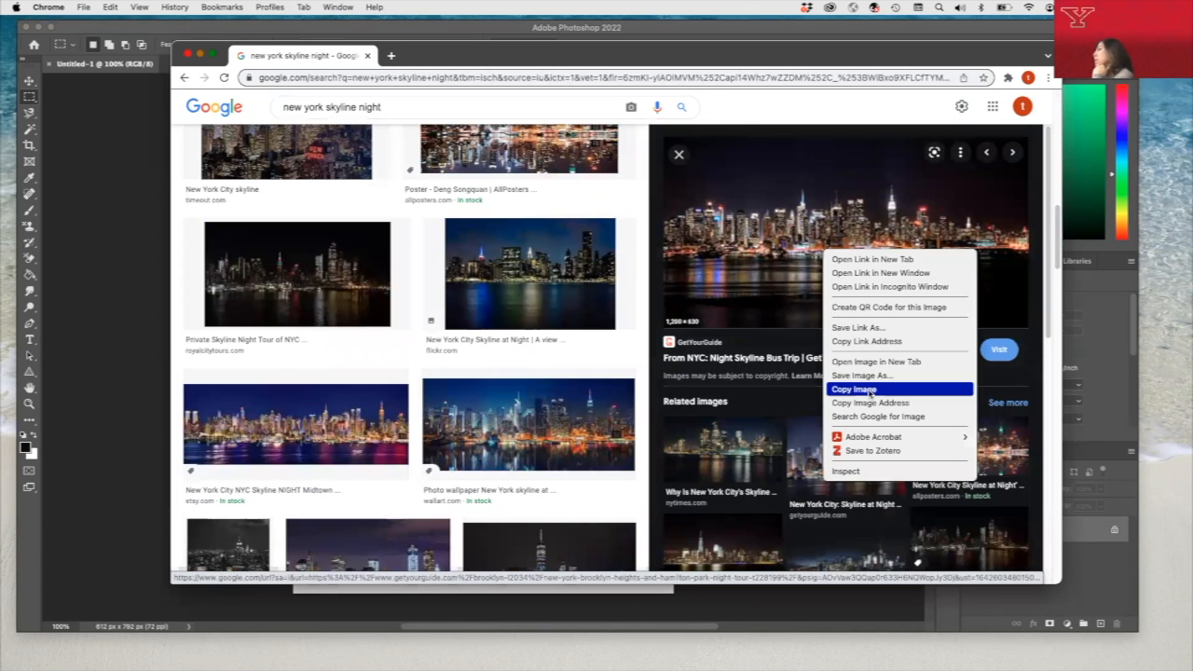
{"action": "left_click", "coordinate": [870, 390]}
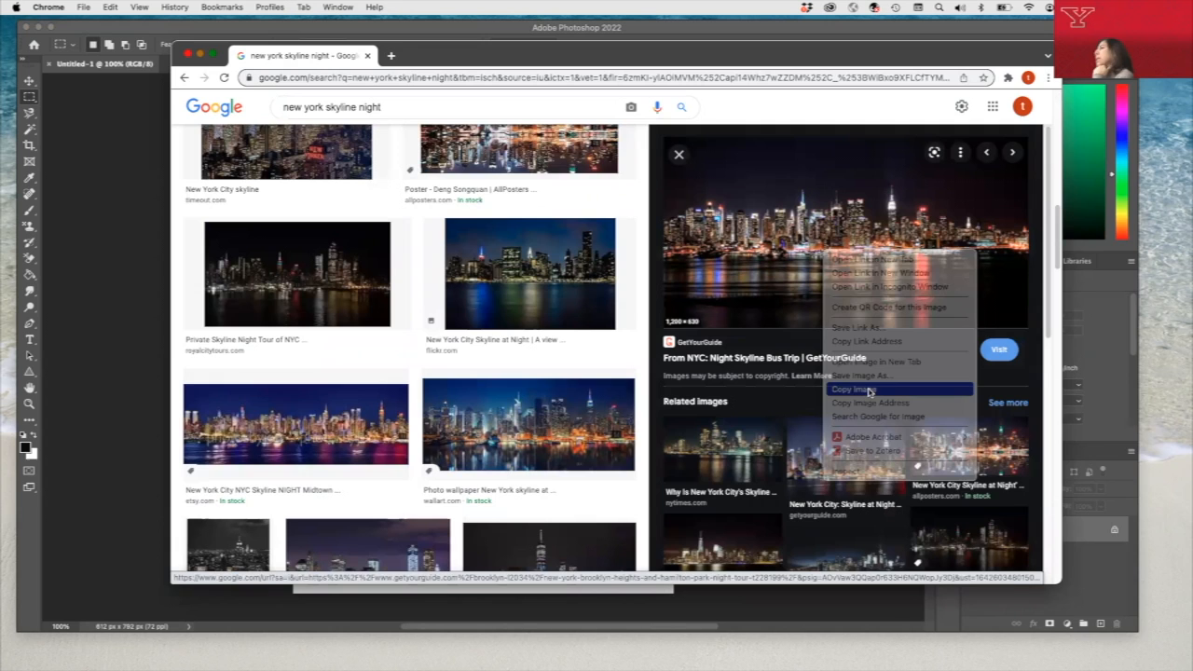
{"action": "left_click", "coordinate": [187, 56]}
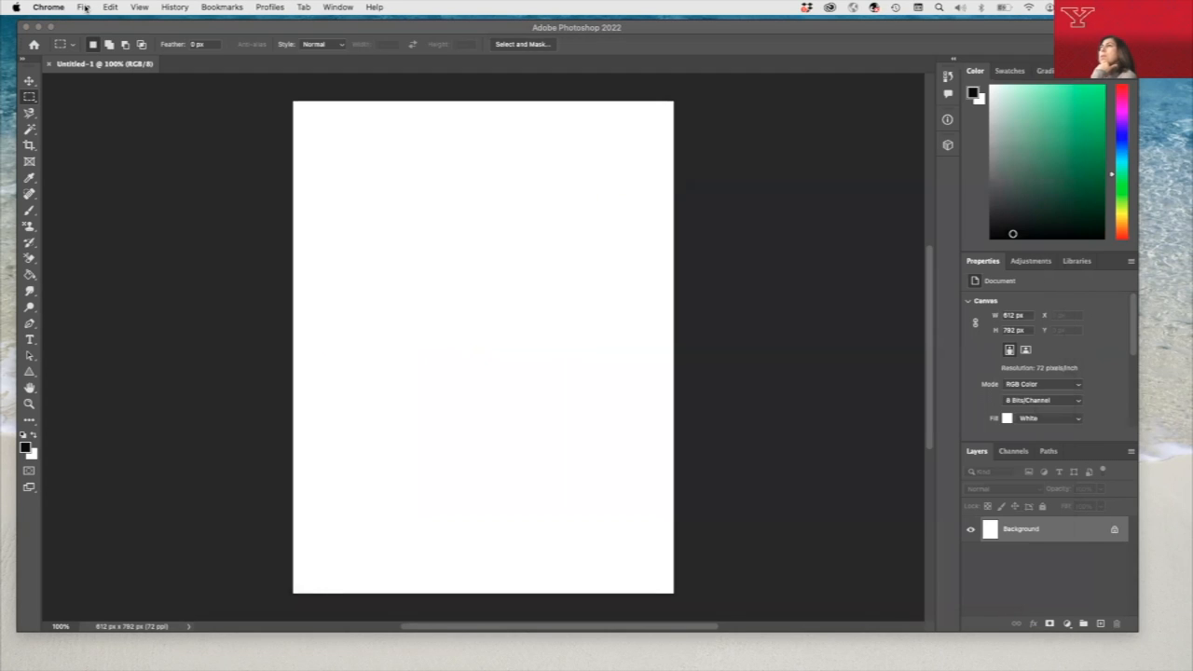
- Create a new Photoshop document from the clipboard preset, 1200 x 630 px at 72 pixels/inch
{"action": "left_click", "coordinate": [84, 8]}
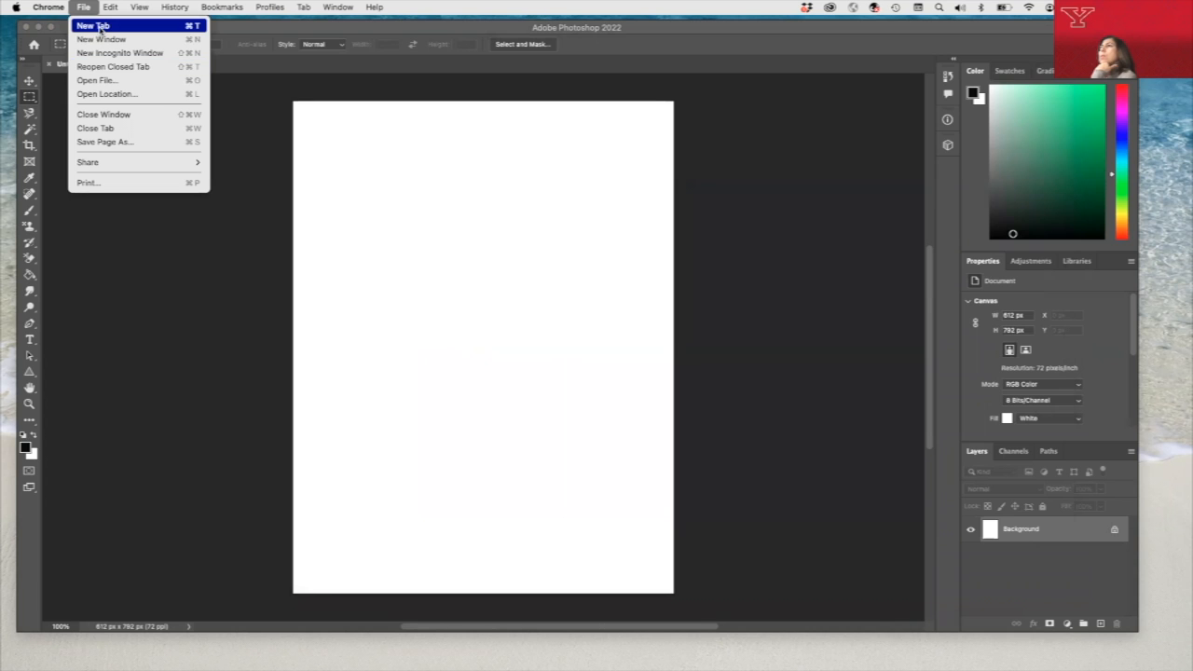
{"action": "left_click", "coordinate": [91, 78]}
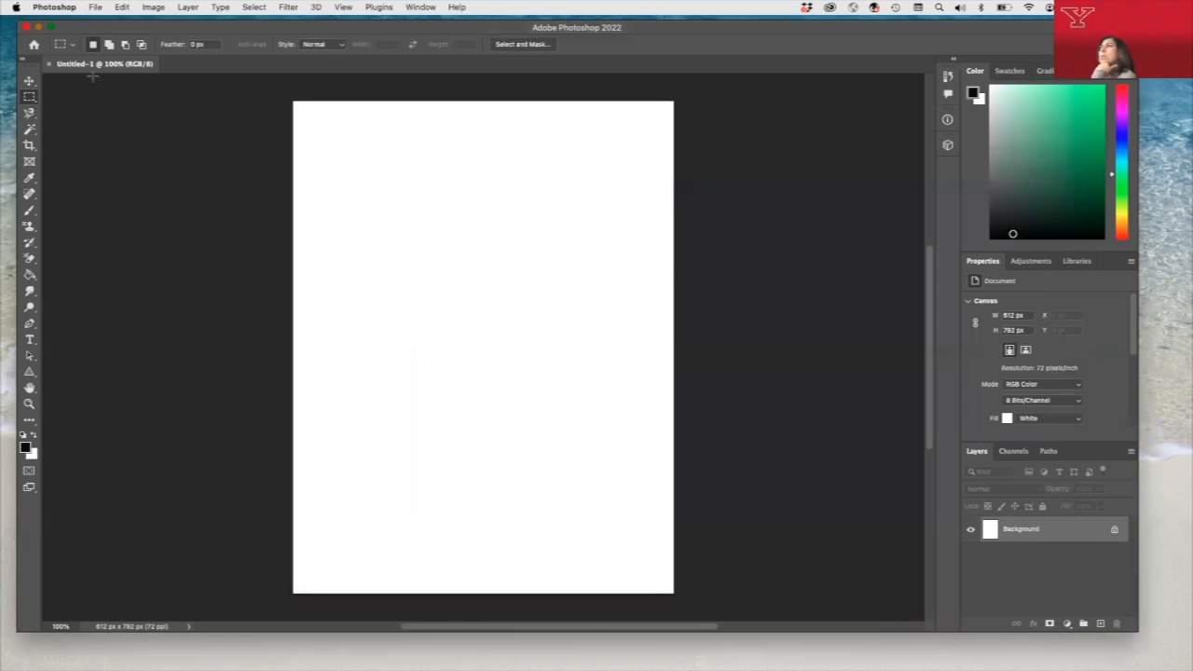
{"action": "left_click", "coordinate": [94, 6]}
{"action": "left_click", "coordinate": [101, 21]}
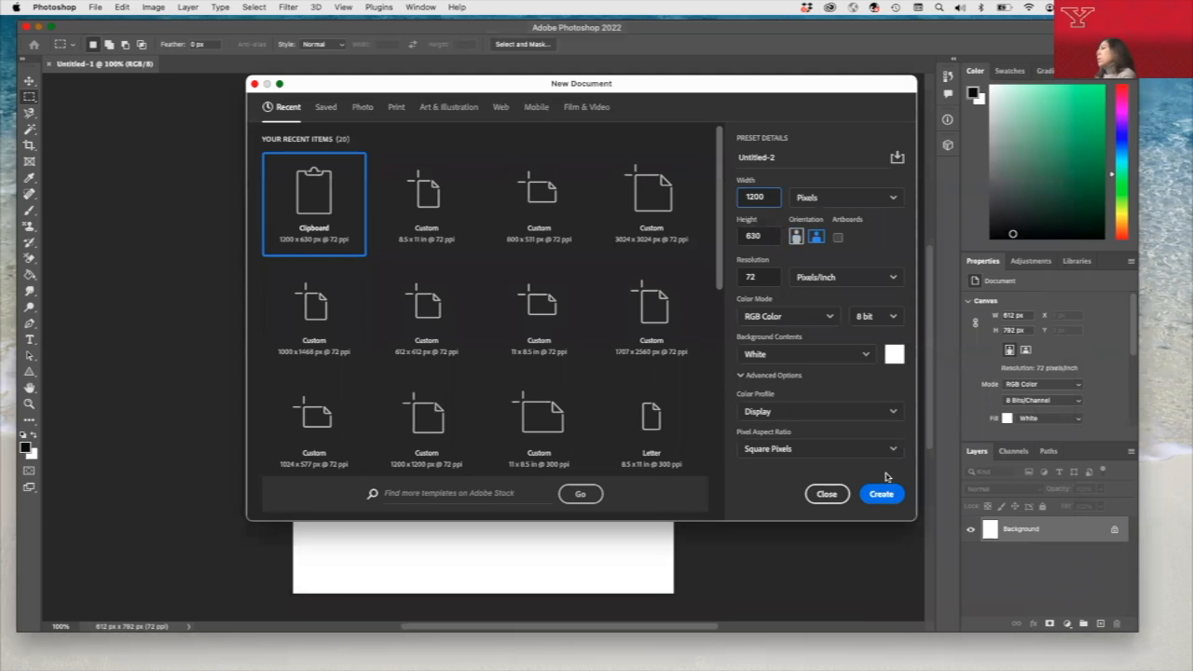
{"action": "left_click", "coordinate": [882, 495]}
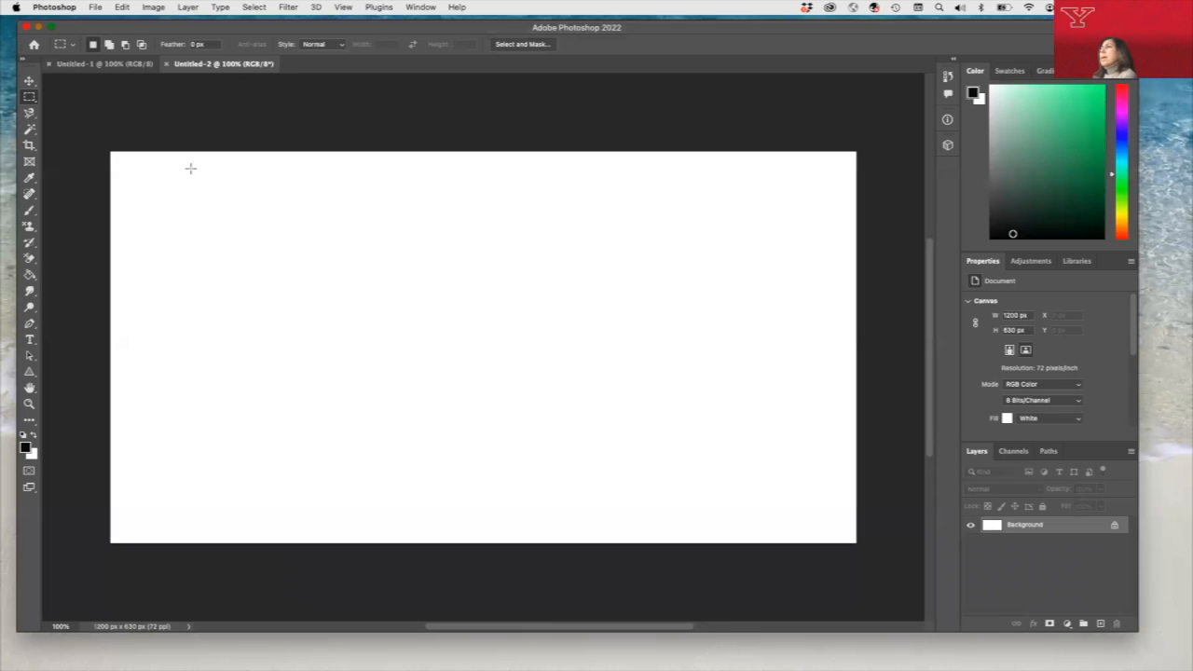
- Paste the copied night skyline image into the new 1200 x 630 px document
{"action": "left_click", "coordinate": [122, 6]}
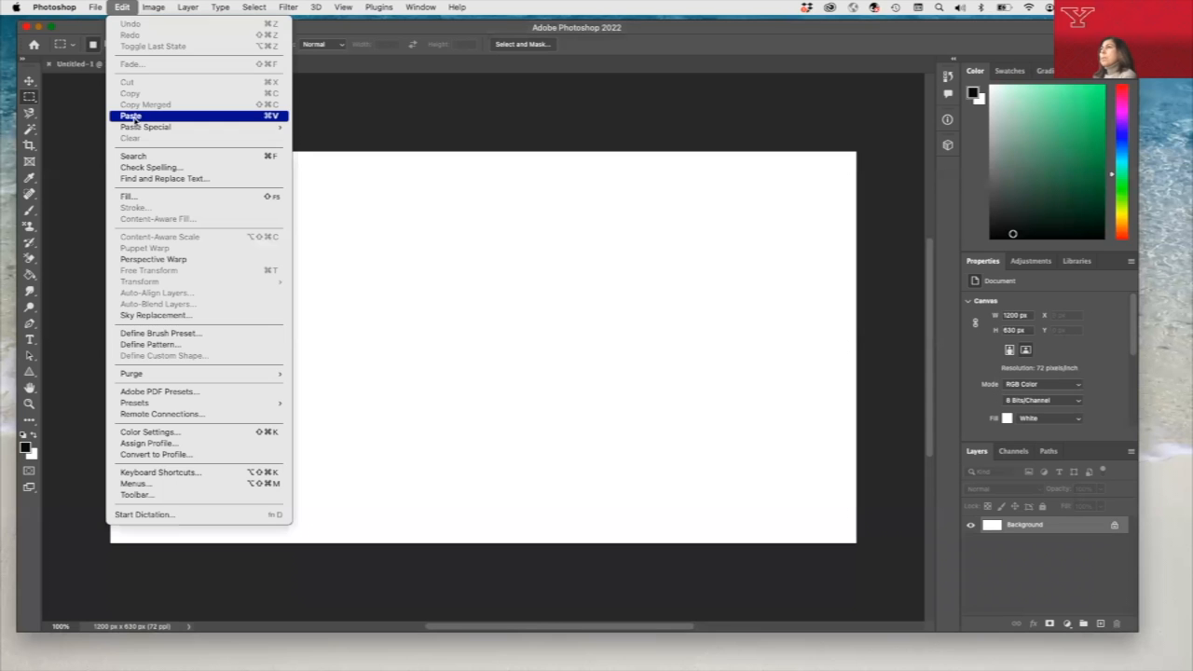
{"action": "left_click", "coordinate": [131, 115]}
{"action": "left_click", "coordinate": [761, 277]}
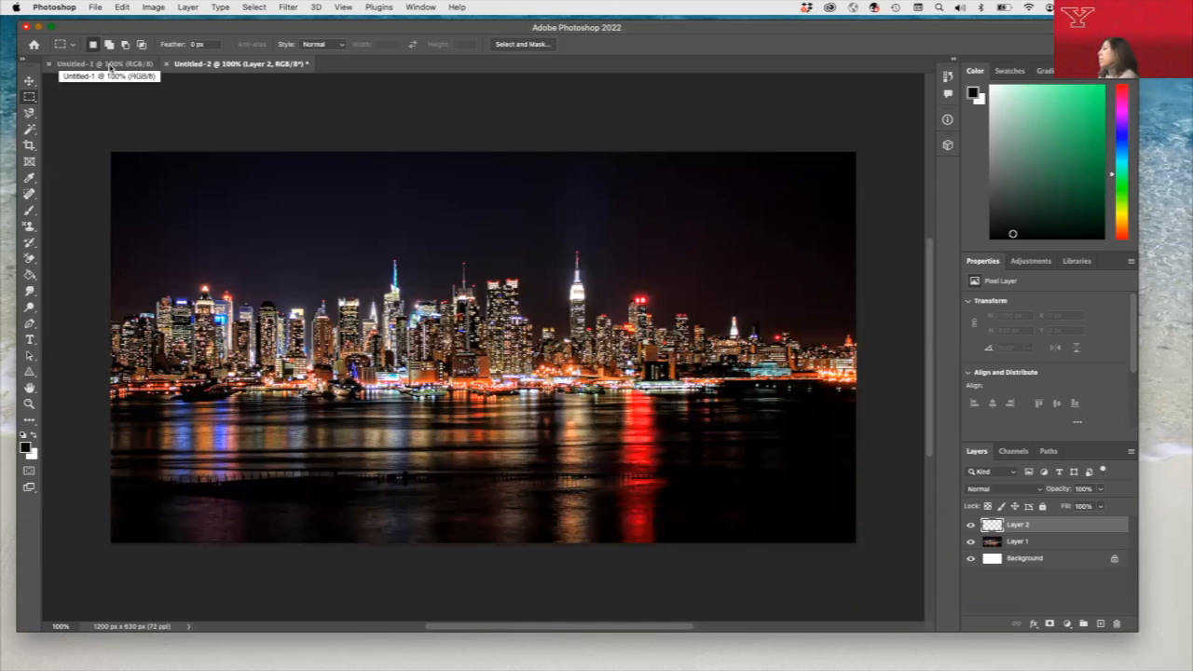
- Add the text "New York Fashion Week" near the top of the page in Untitled-1, breaking the line after "York"
{"action": "left_click", "coordinate": [112, 64]}
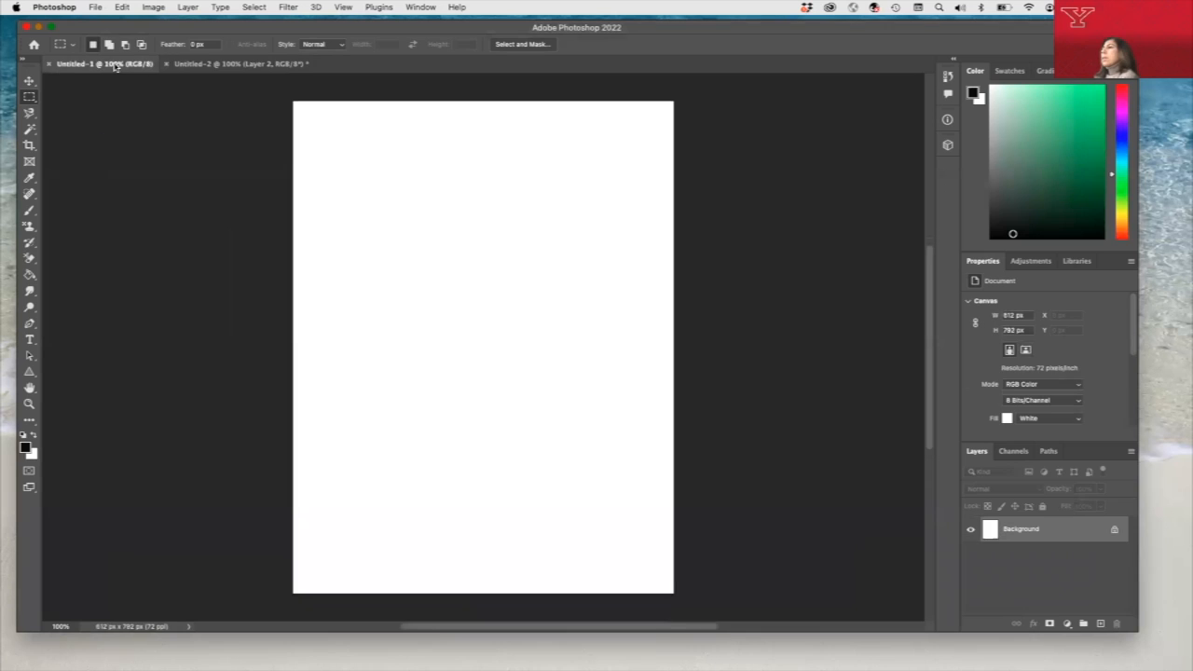
{"action": "left_click", "coordinate": [29, 339]}
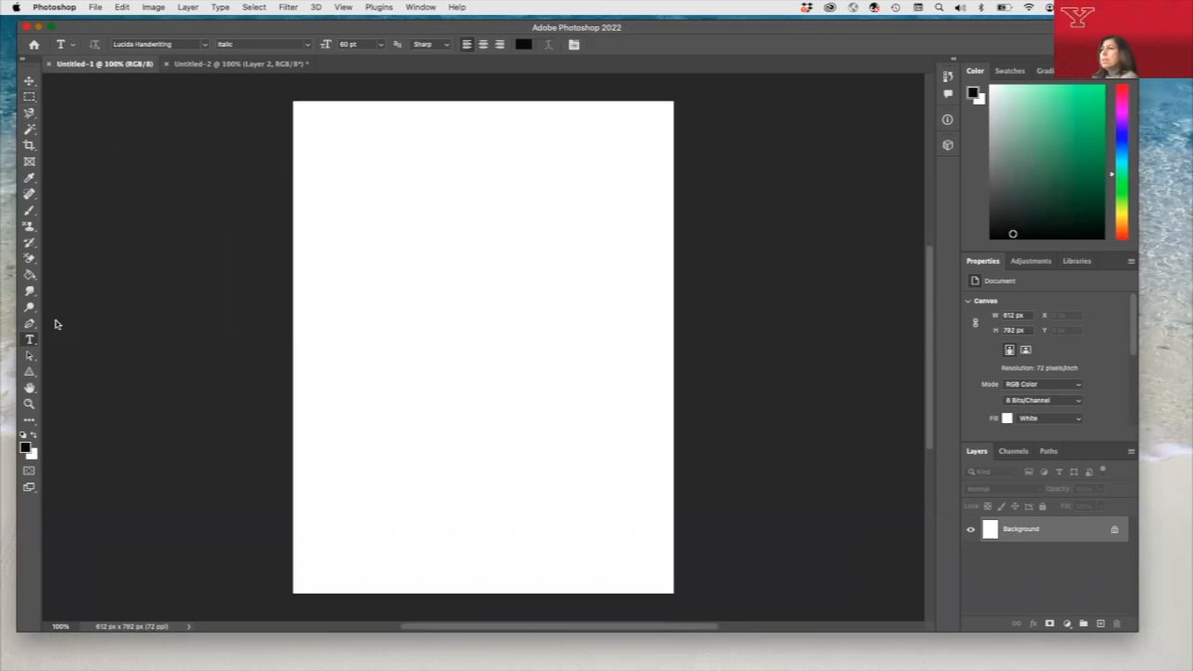
{"action": "left_click", "coordinate": [393, 200]}
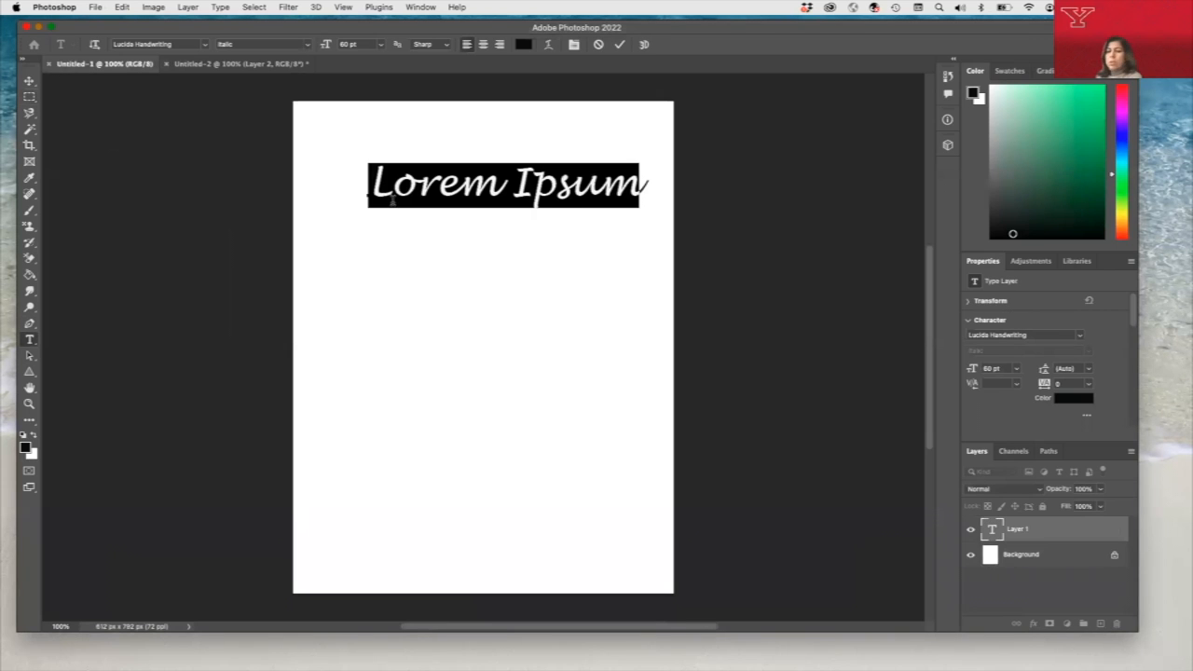
{"action": "type", "text": "New Y"}
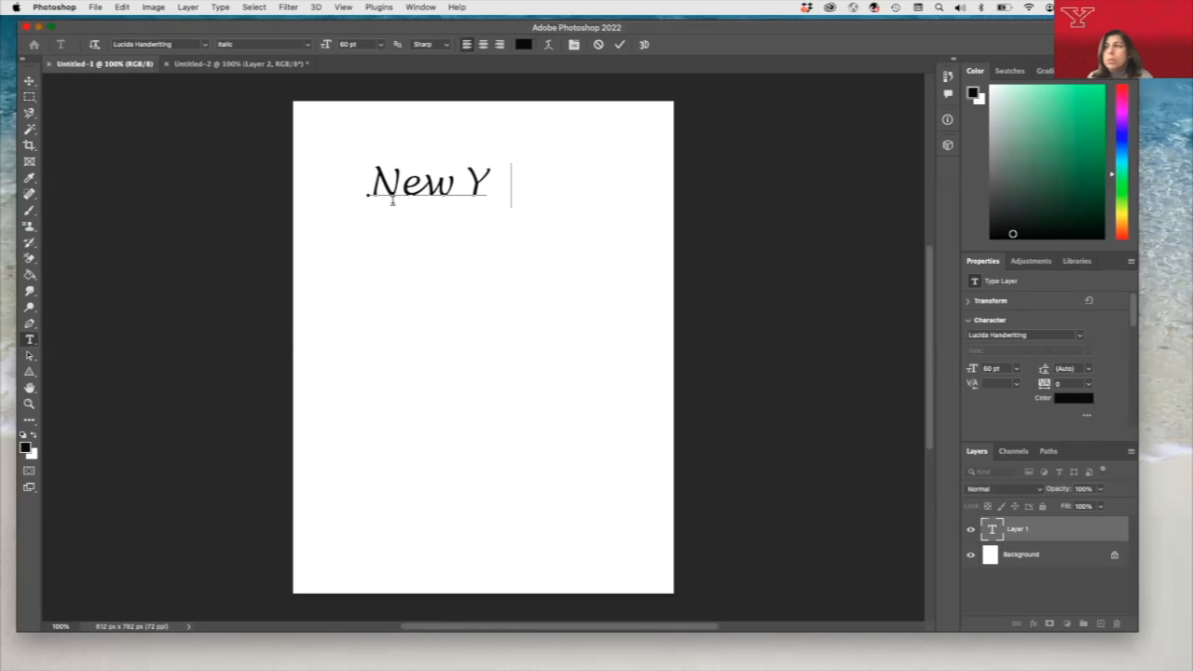
{"action": "type", "text": "ork Fashion Week"}
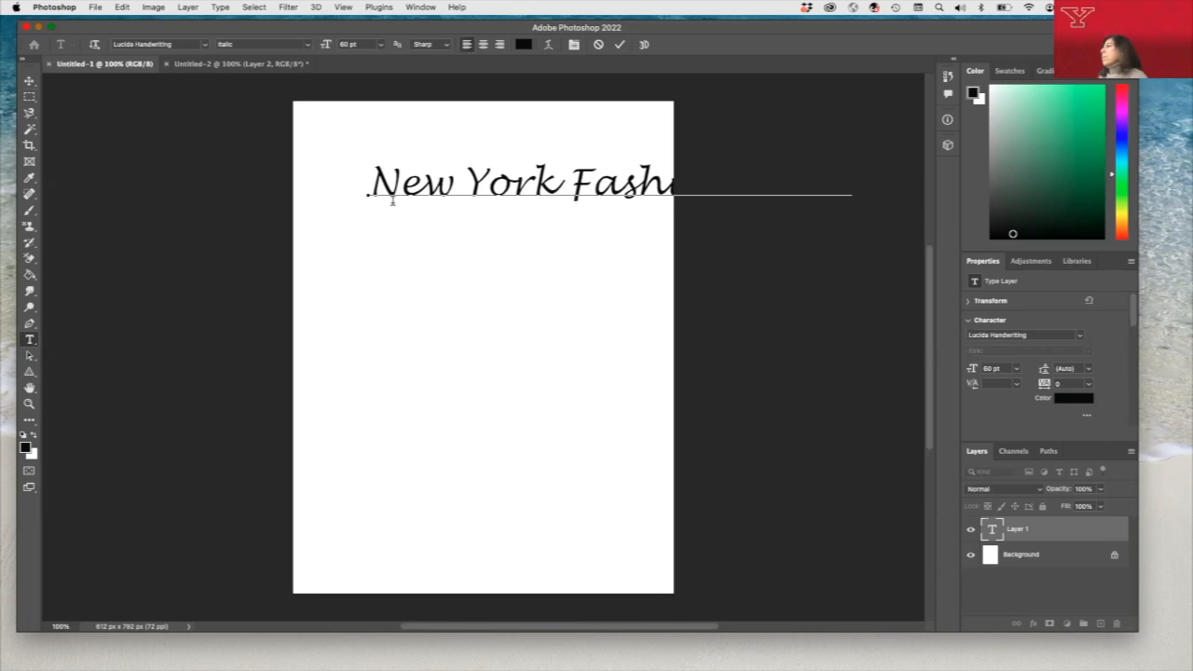
{"action": "key", "text": "Return"}
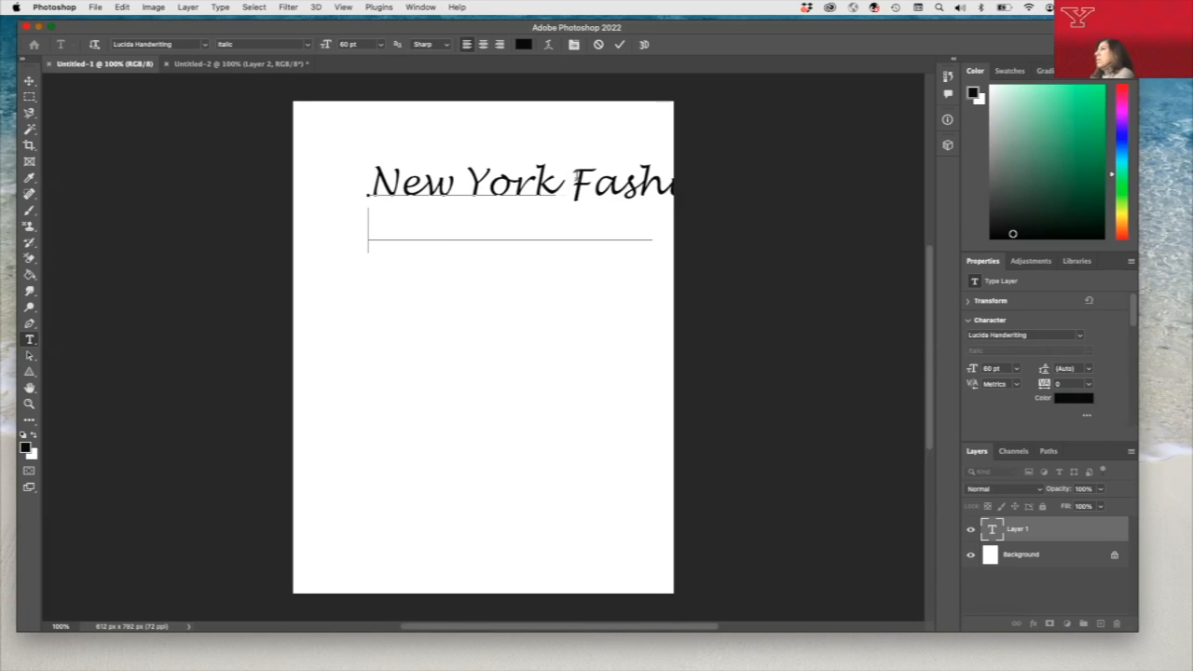
- Set the whole "New York Fashion Week" title in Arial Black at 72 pt
{"action": "left_click_drag", "start_coordinate": [370, 178], "coordinate": [658, 224]}
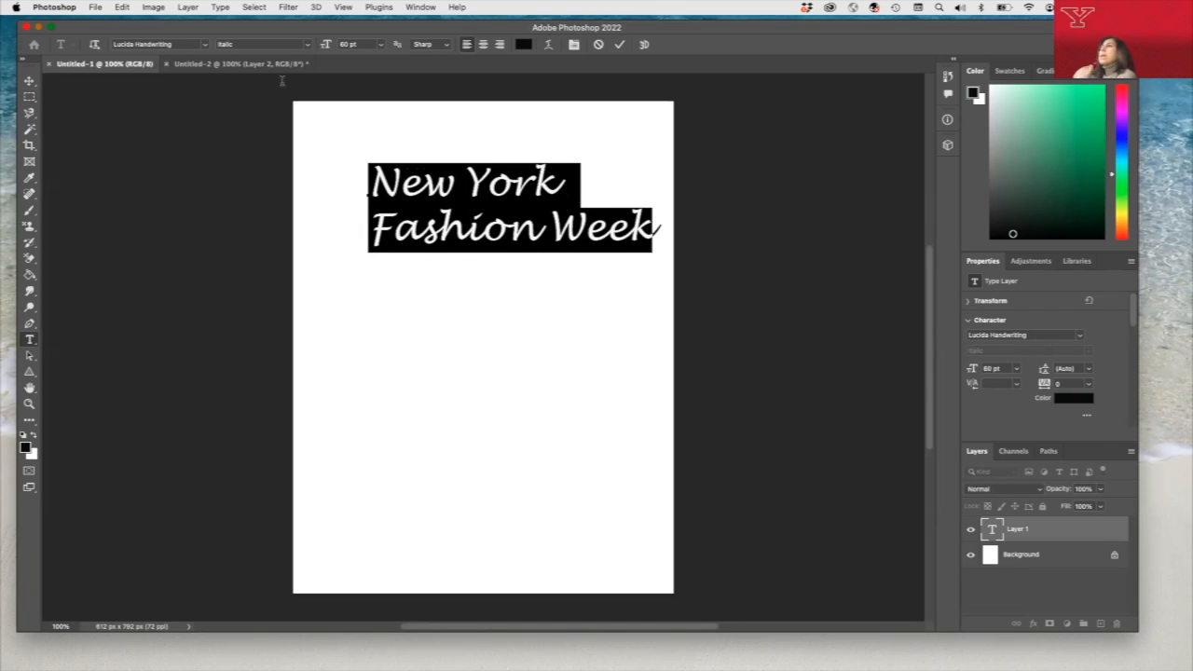
{"action": "left_click", "coordinate": [203, 46]}
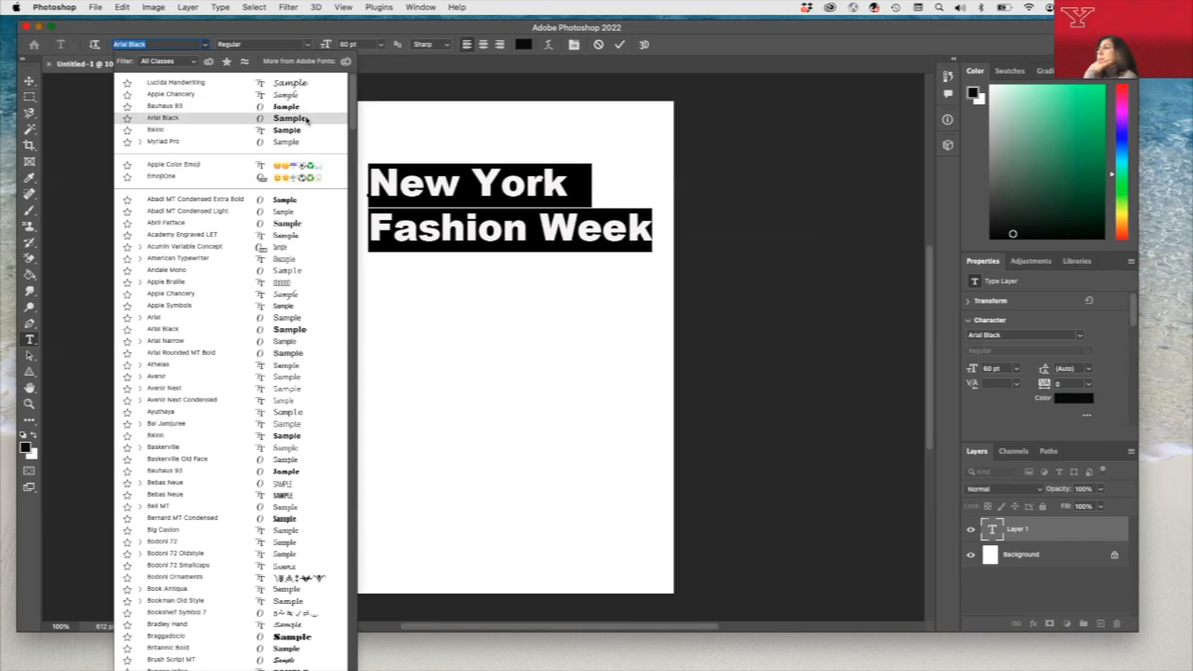
{"action": "left_click", "coordinate": [311, 330]}
{"action": "left_click", "coordinate": [382, 46]}
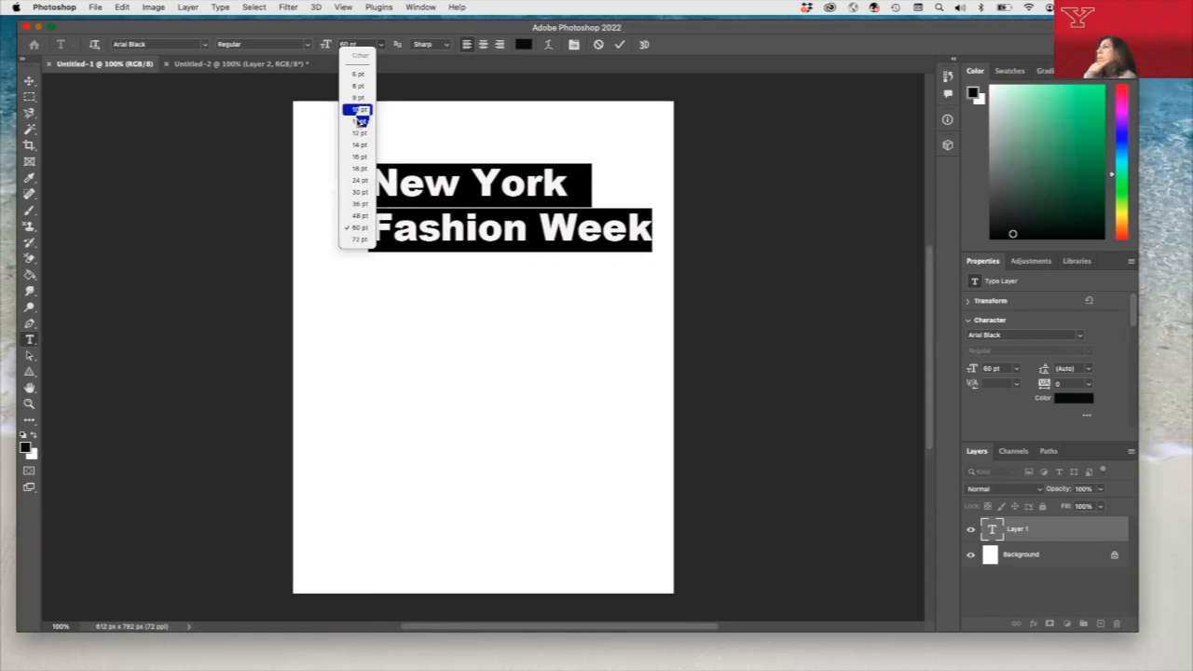
{"action": "left_click", "coordinate": [361, 241]}
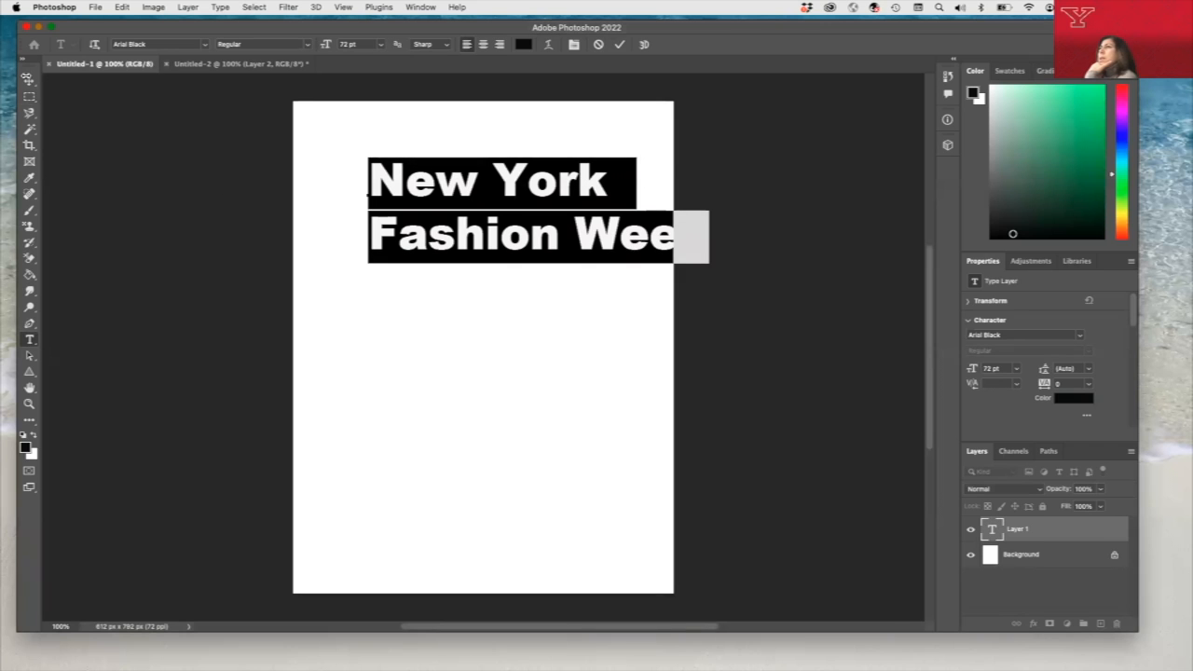
- Reposition the title so it fits inside the page and rotate it to about -20.4°, rising toward the right
{"action": "left_click", "coordinate": [29, 81]}
{"action": "left_click_drag", "start_coordinate": [397, 175], "coordinate": [342, 172]}
{"action": "key", "text": "super+t"}
{"action": "left_click_drag", "start_coordinate": [658, 264], "coordinate": [659, 272]}
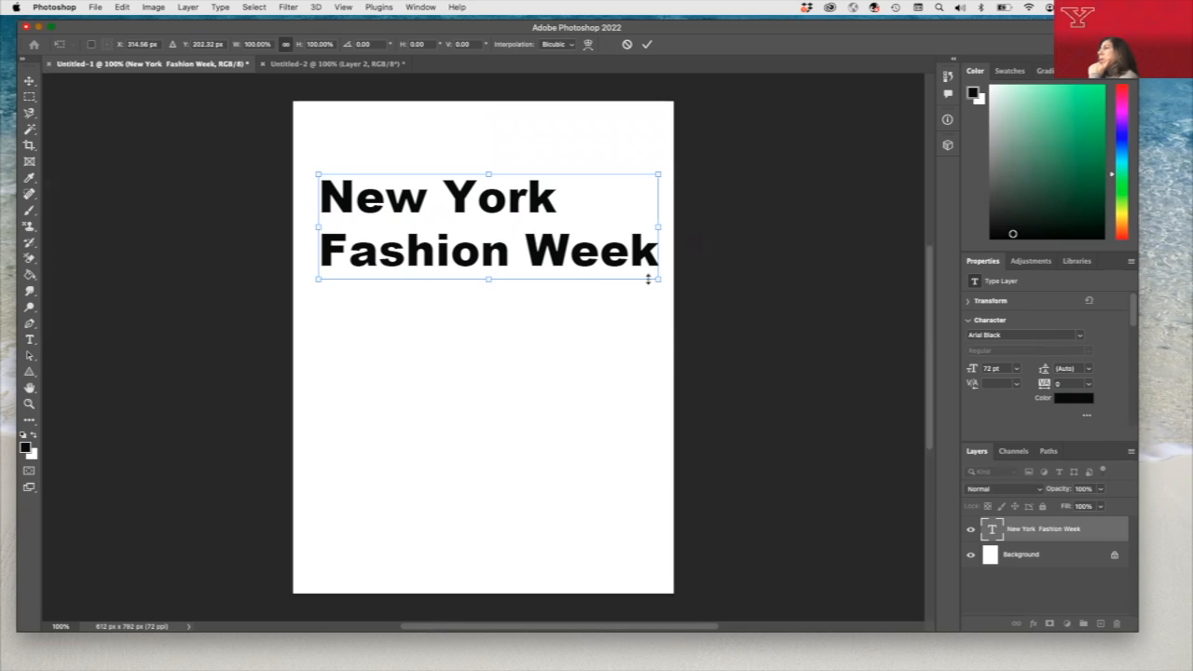
{"action": "left_click_drag", "start_coordinate": [659, 287], "coordinate": [623, 224]}
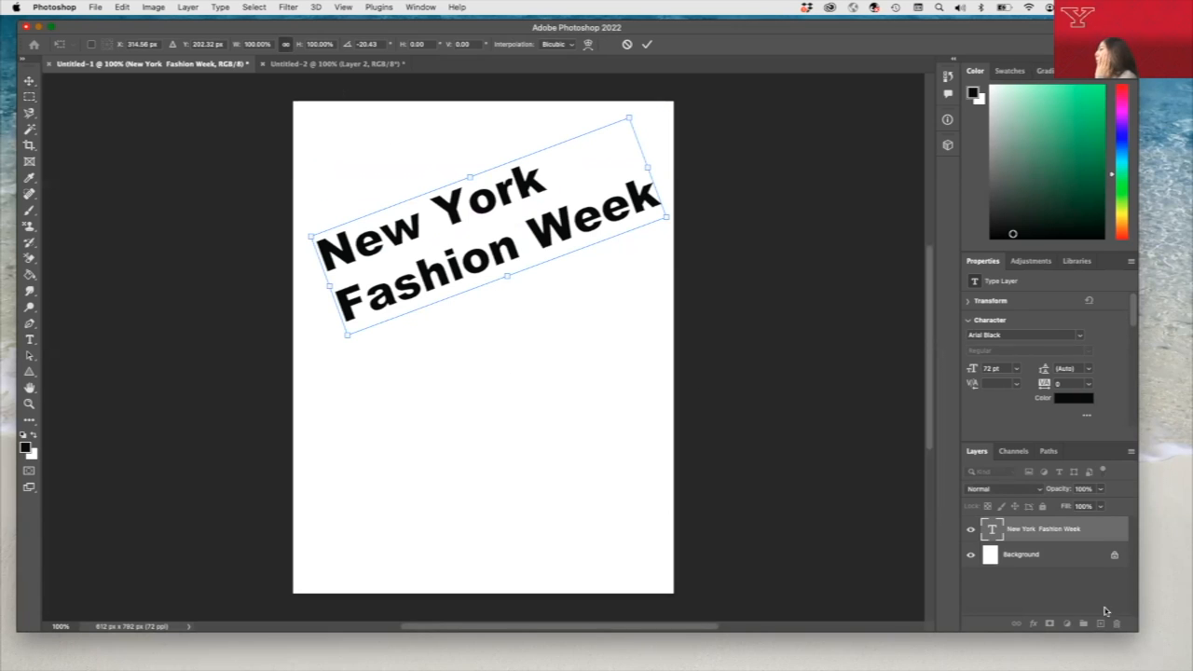
{"action": "left_click", "coordinate": [29, 82]}
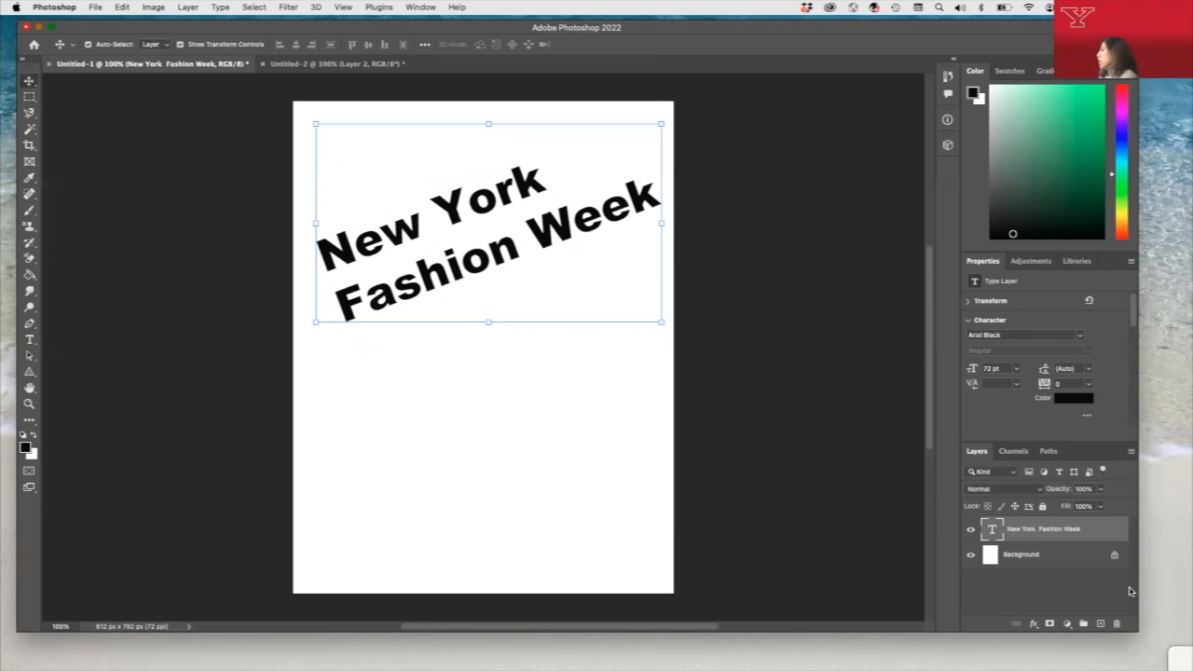
- Add a new layer above the title and draw a rectangular selection about 425 x 130 px over the text
{"action": "left_click", "coordinate": [1100, 624]}
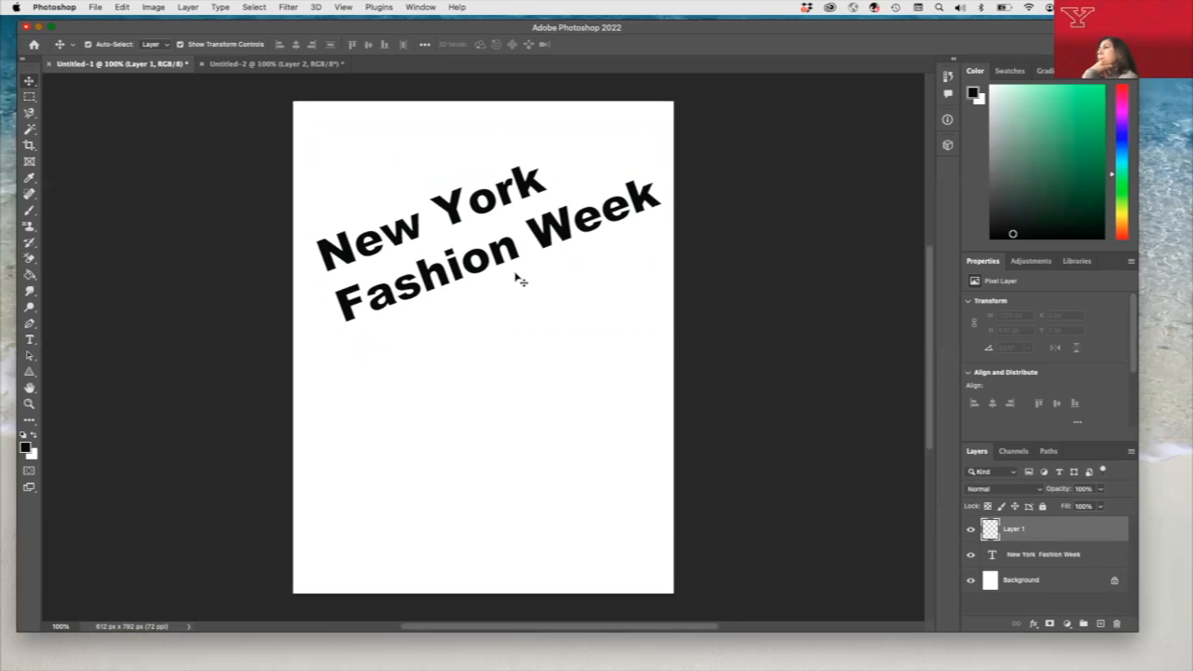
{"action": "left_click", "coordinate": [29, 97]}
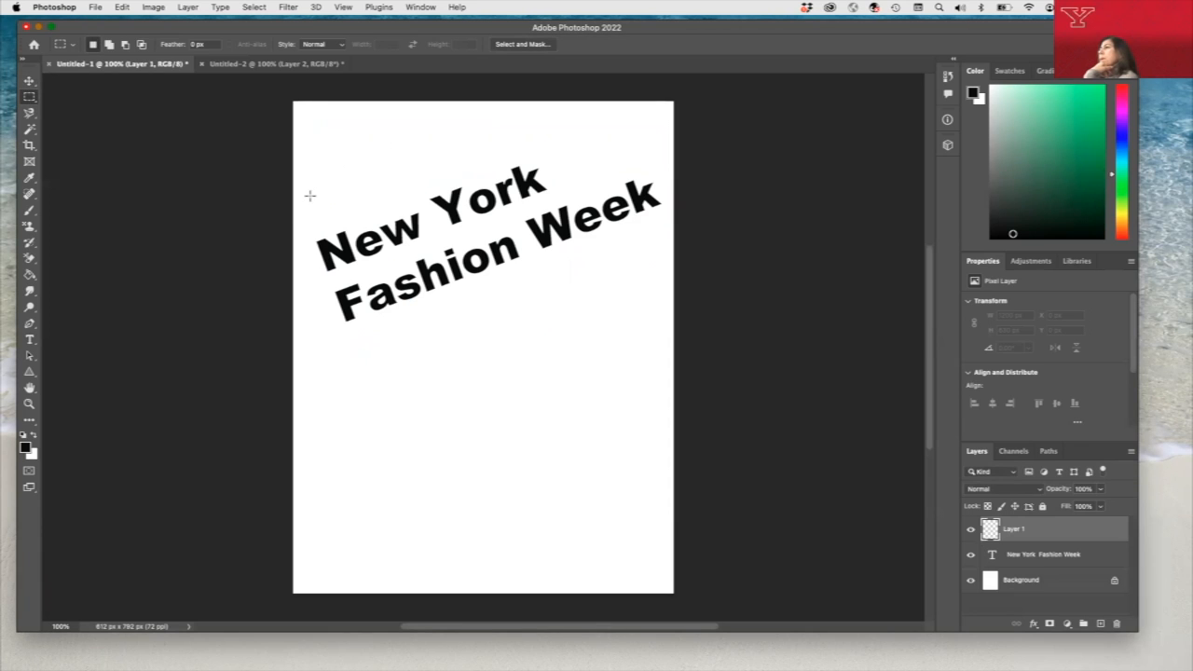
{"action": "left_click_drag", "start_coordinate": [306, 194], "coordinate": [572, 276]}
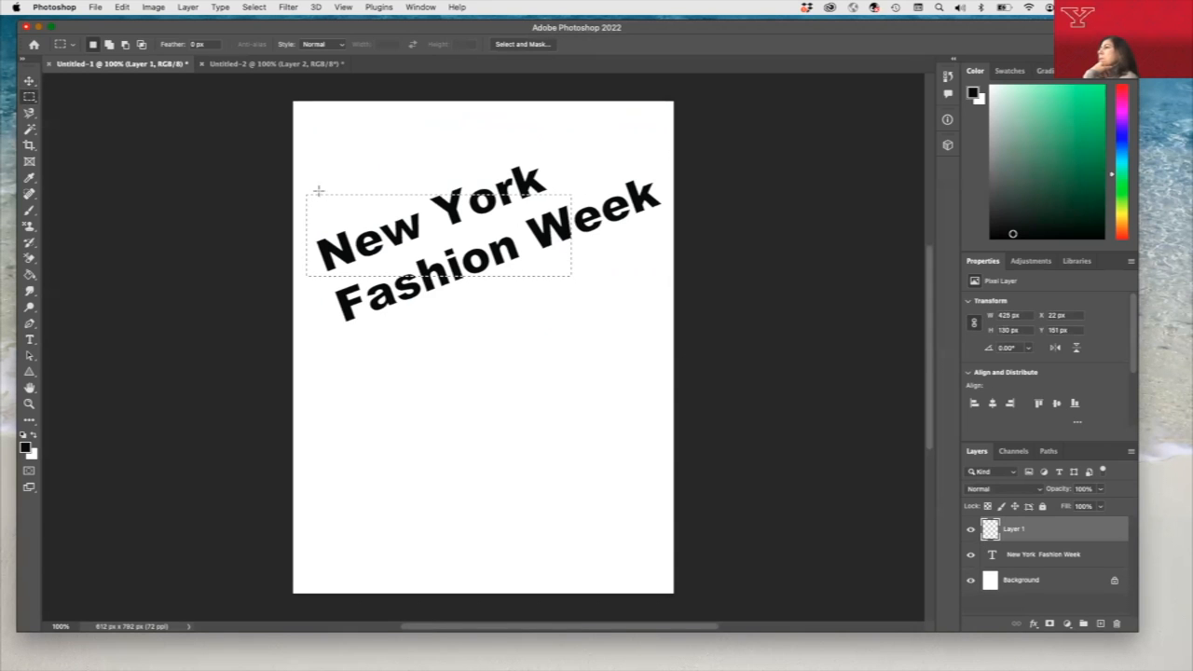
- Deselect the rectangle and draw an elliptical selection about 487 x 275 px around the words "New York" with the Elliptical Marquee tool
{"action": "left_click", "coordinate": [30, 96]}
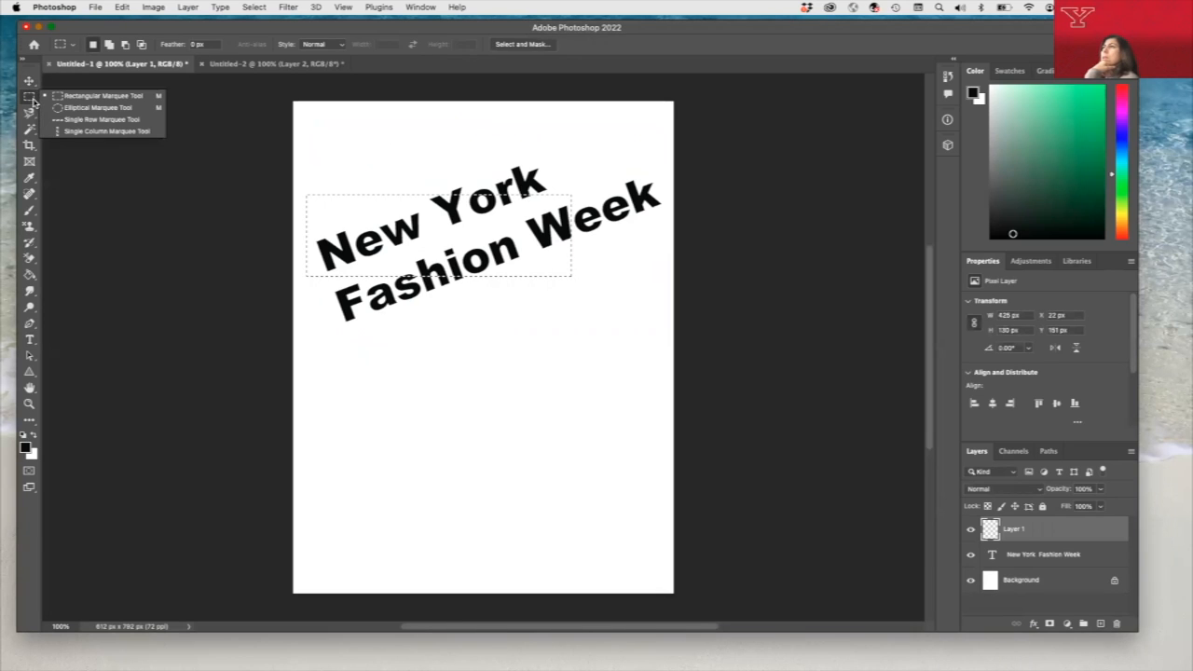
{"action": "left_click", "coordinate": [97, 108]}
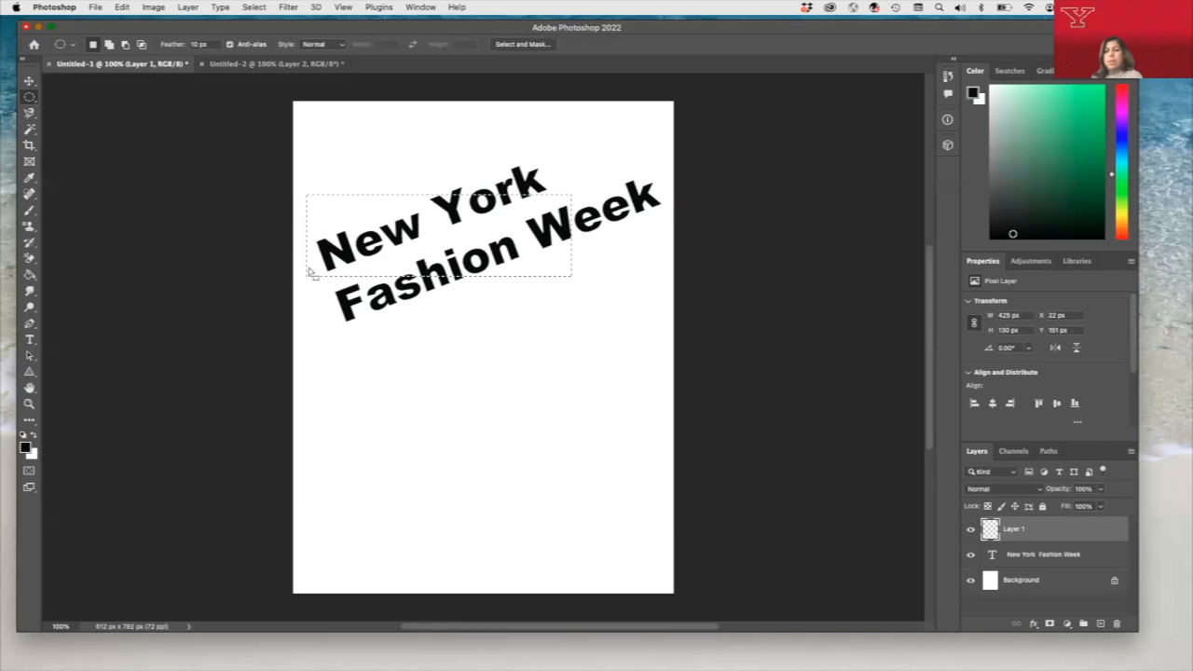
{"action": "key", "text": "super+d"}
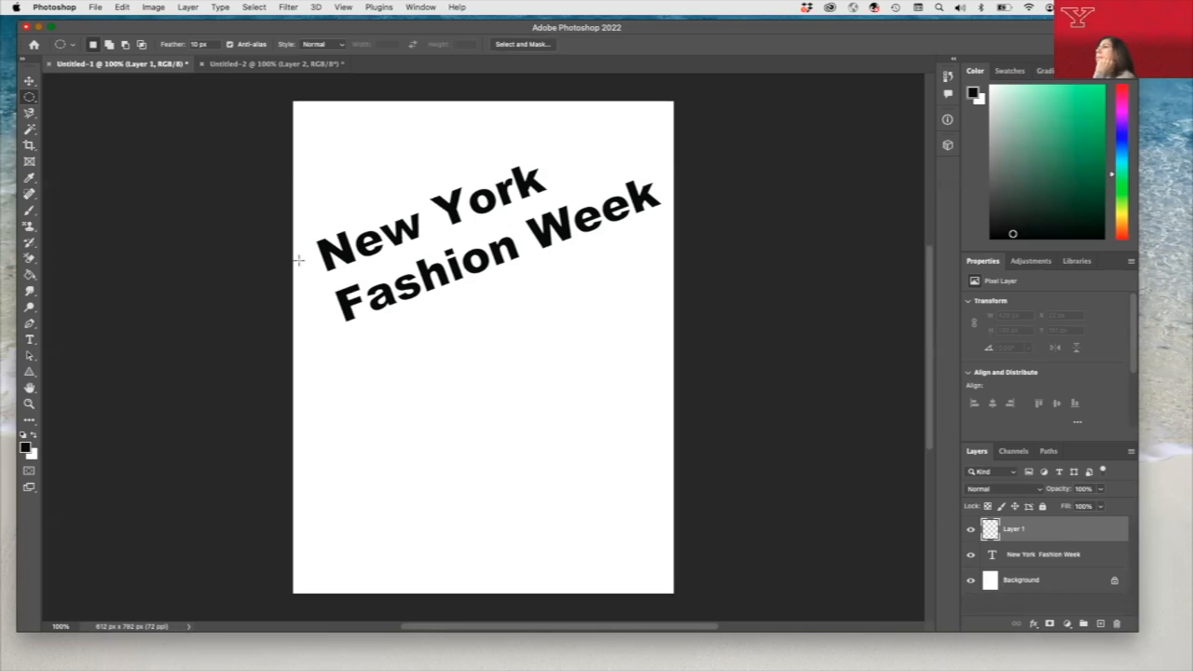
{"action": "left_click_drag", "start_coordinate": [323, 237], "coordinate": [545, 136]}
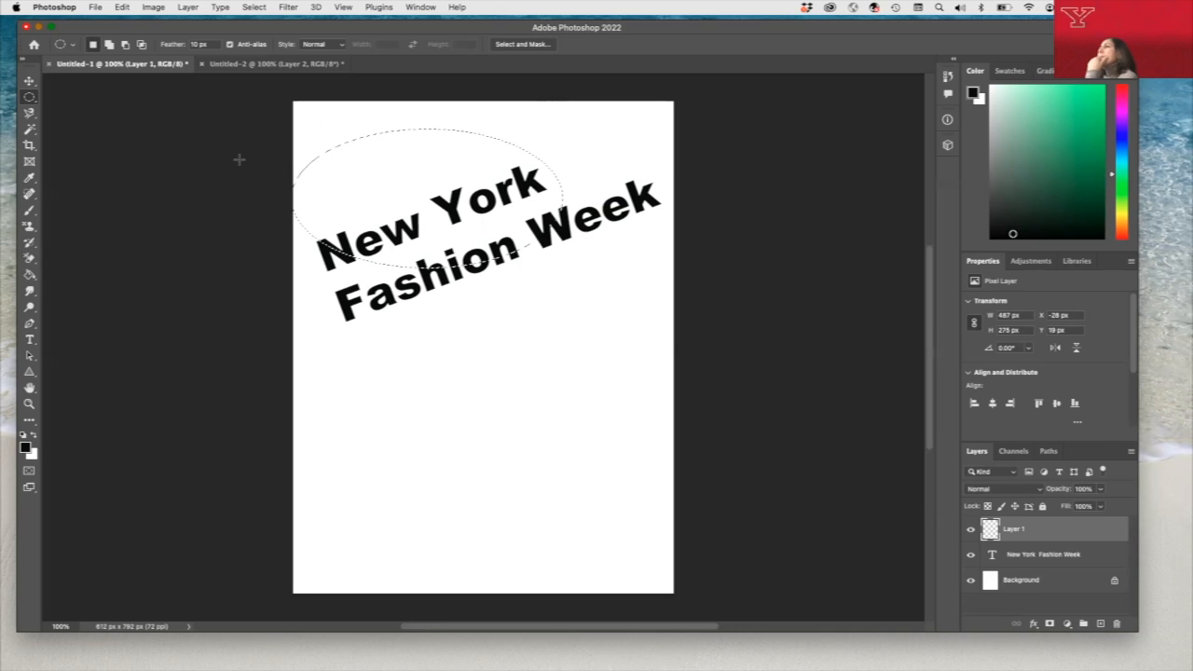
- In the skyline document Untitled-2, draw a rectangular selection about 358 x 231 px around the central buildings with the Rectangular Marquee tool
{"action": "left_click", "coordinate": [123, 6]}
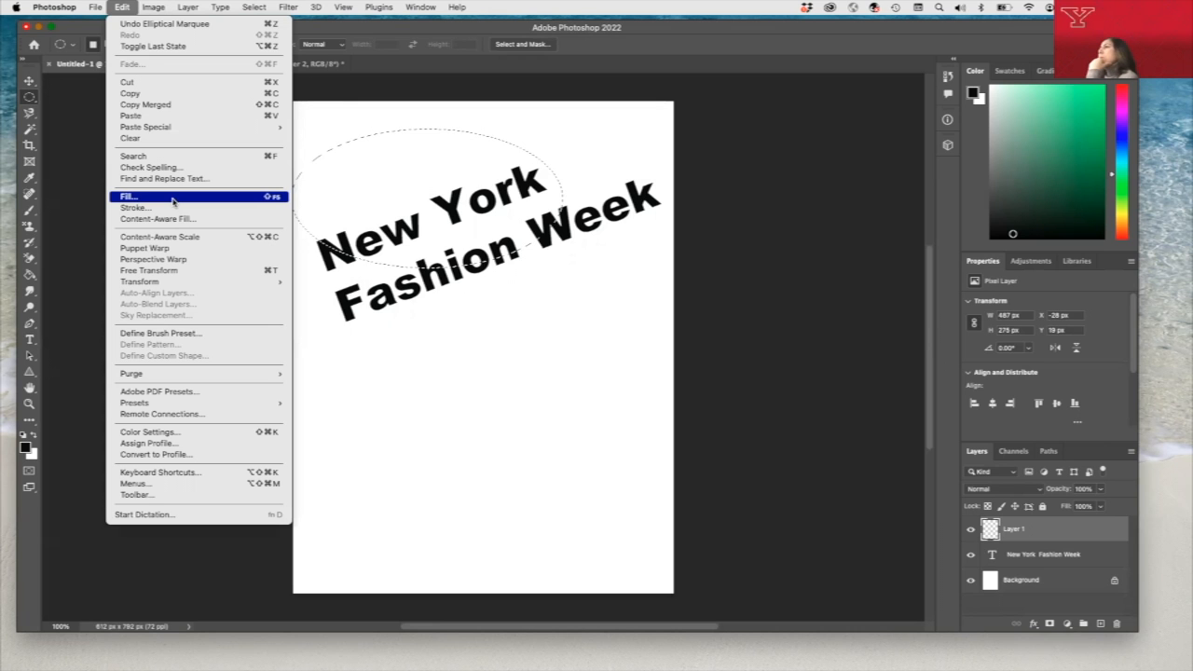
{"action": "left_click", "coordinate": [313, 71]}
{"action": "left_click", "coordinate": [317, 63]}
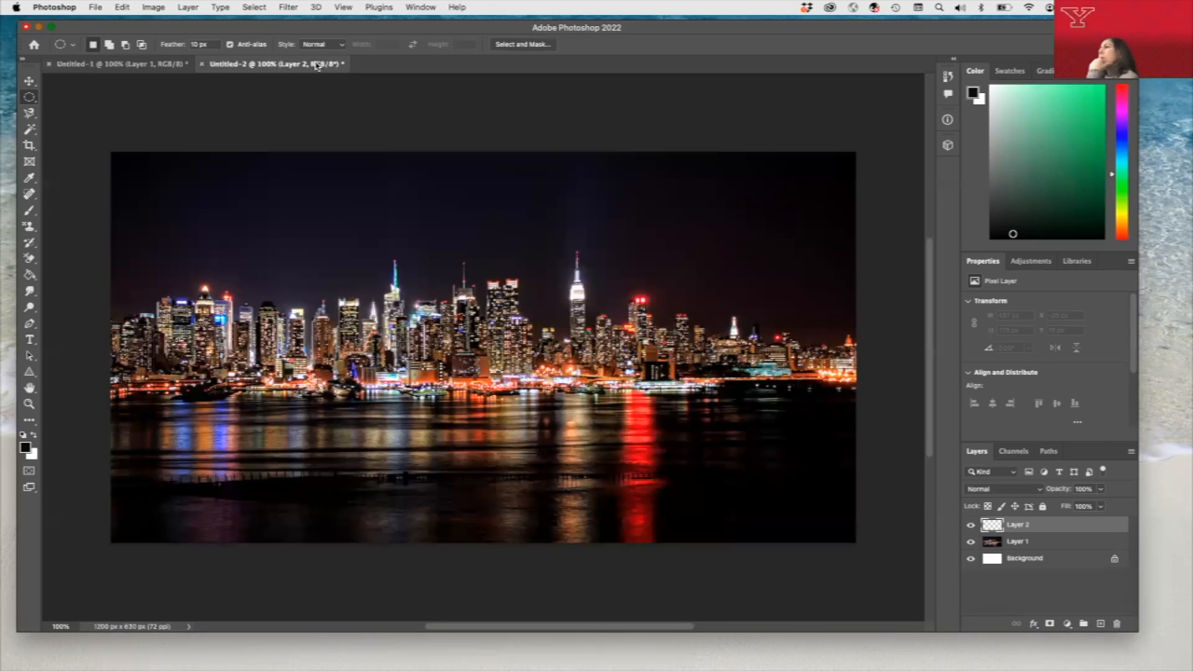
{"action": "left_click", "coordinate": [34, 104]}
{"action": "left_click", "coordinate": [70, 96]}
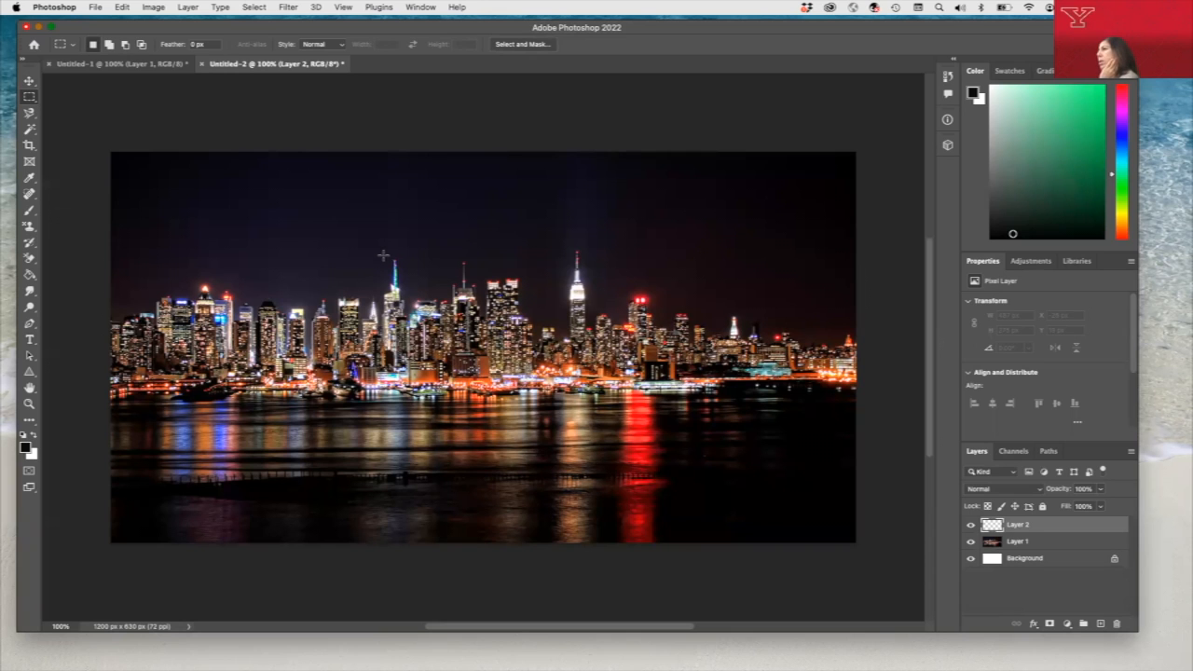
{"action": "left_click_drag", "start_coordinate": [379, 250], "coordinate": [604, 394]}
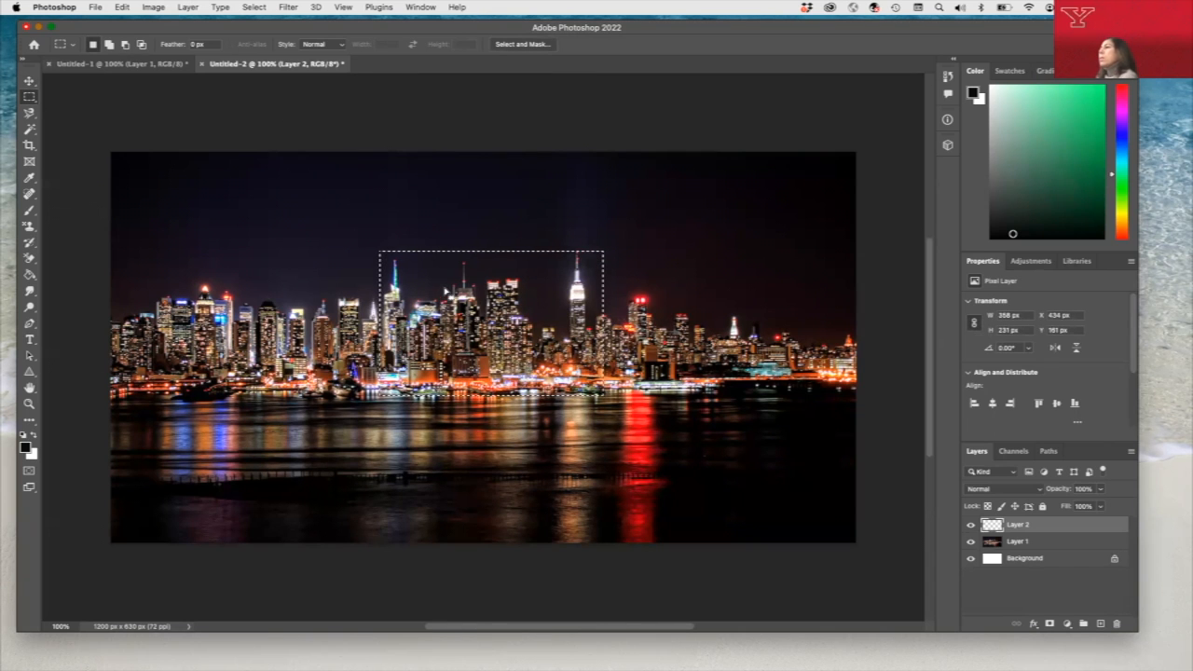
- Define the selected central skyline area as a pattern named "NewYork night skyline"
{"action": "left_click", "coordinate": [123, 7]}
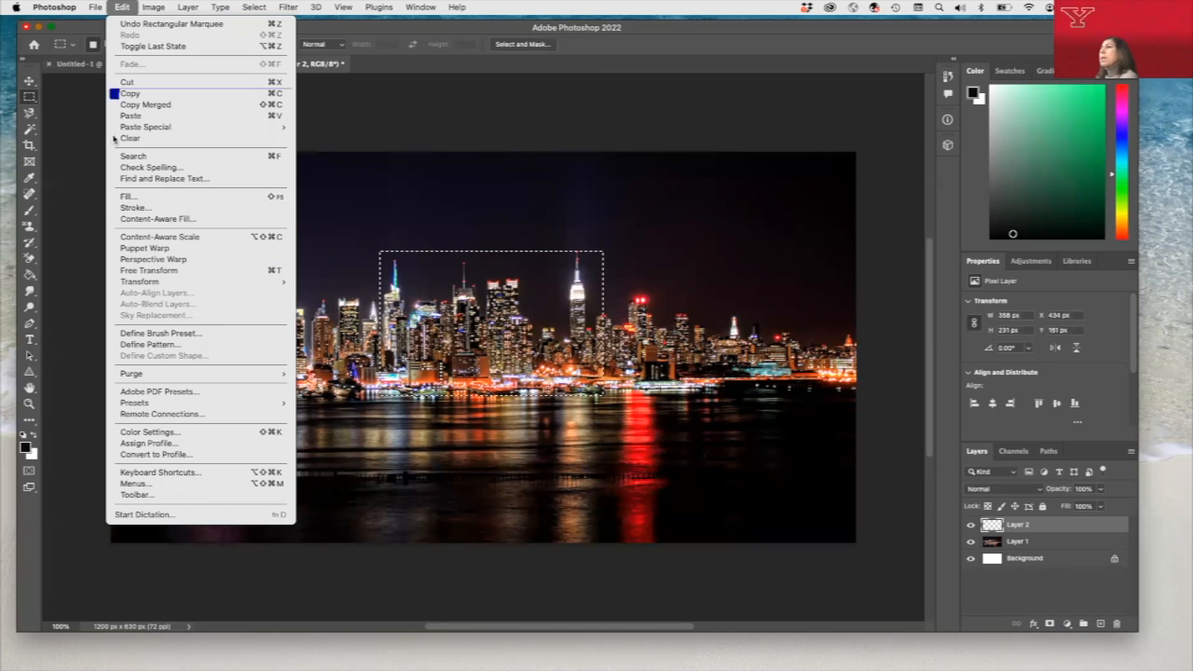
{"action": "left_click", "coordinate": [163, 345]}
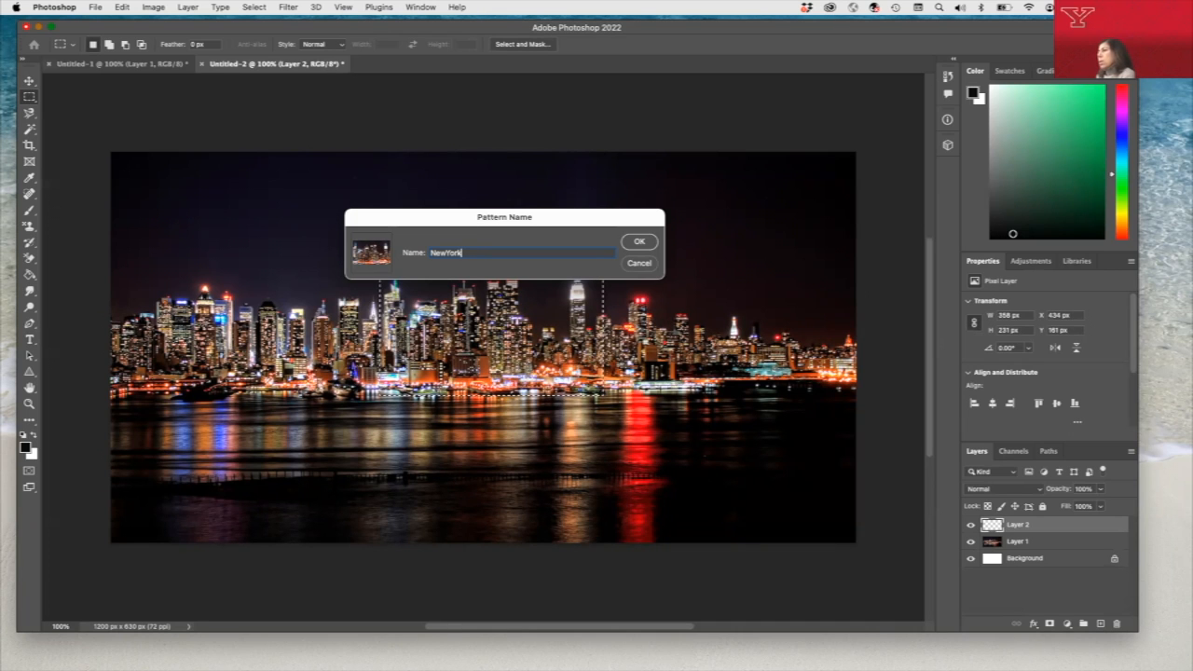
{"action": "type", "text": "NewYork night skyline"}
{"action": "key", "text": "Return"}
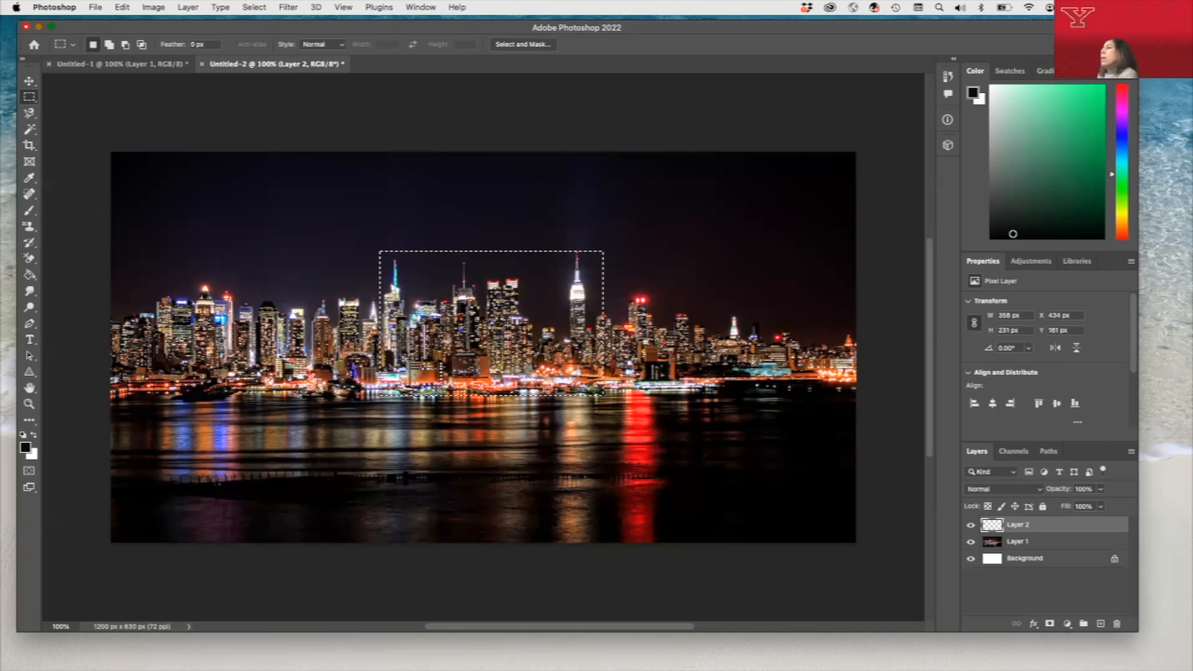
- In Untitled-1, fill the elliptical selection on Layer 1 with the custom night skyline pattern at Normal mode and 100% opacity
{"action": "left_click", "coordinate": [122, 64]}
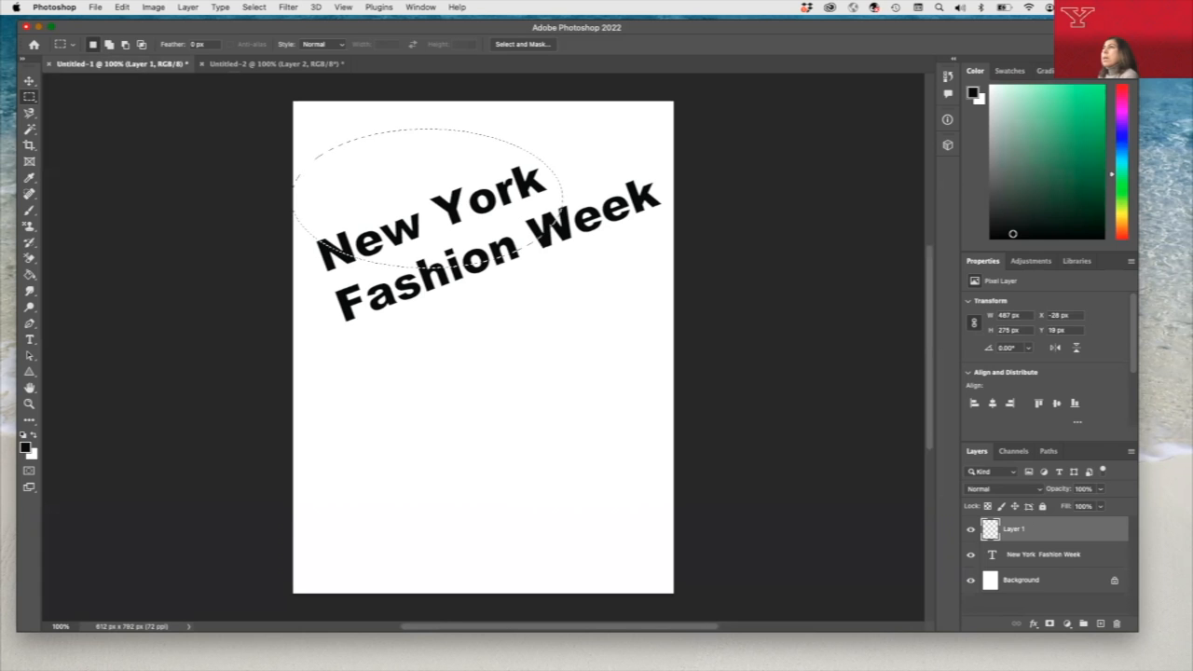
{"action": "left_click", "coordinate": [121, 8]}
{"action": "left_click", "coordinate": [157, 197]}
{"action": "left_click", "coordinate": [722, 323]}
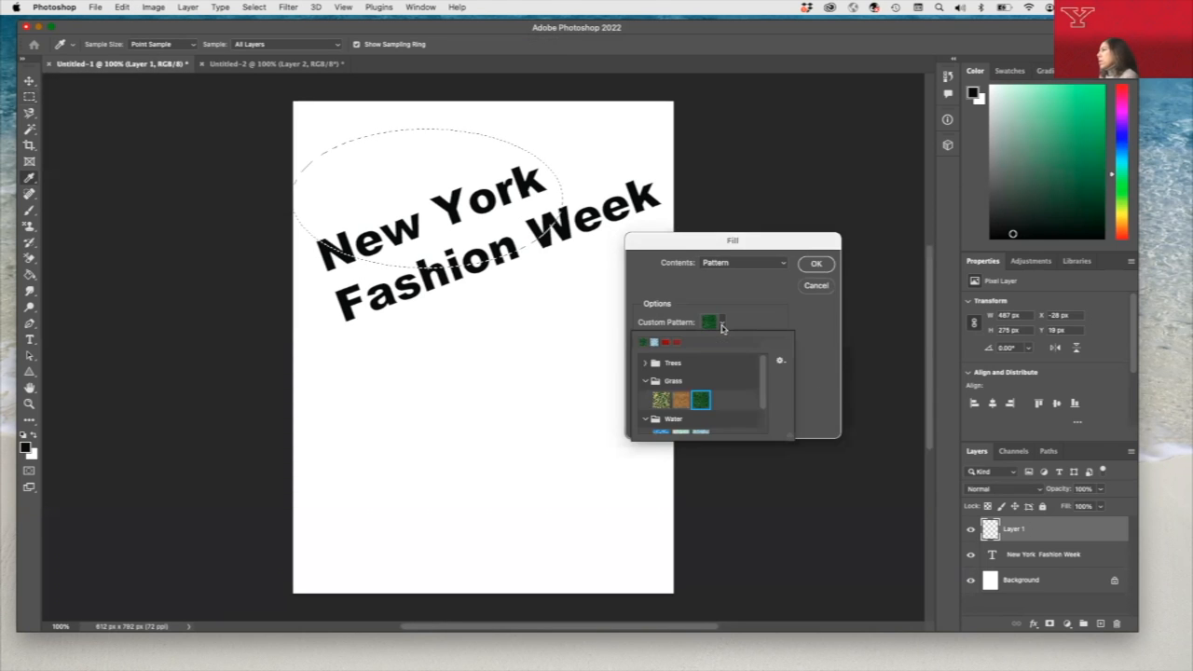
{"action": "left_click_drag", "start_coordinate": [764, 373], "coordinate": [770, 415]}
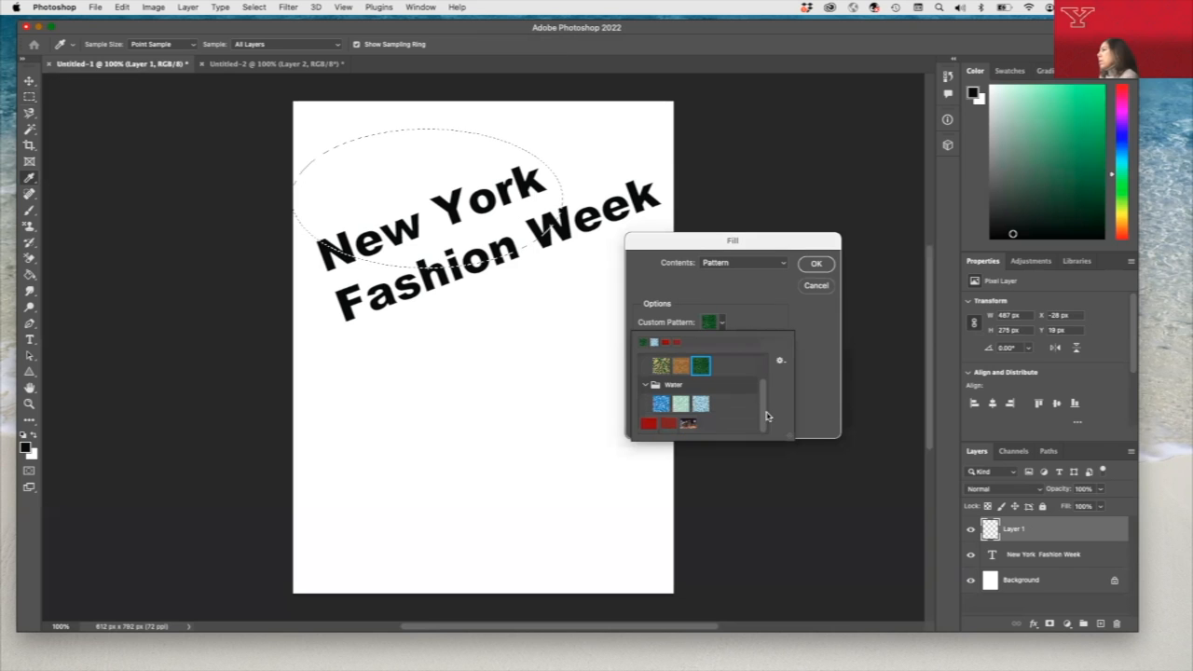
{"action": "left_click", "coordinate": [690, 424]}
{"action": "left_click", "coordinate": [811, 264]}
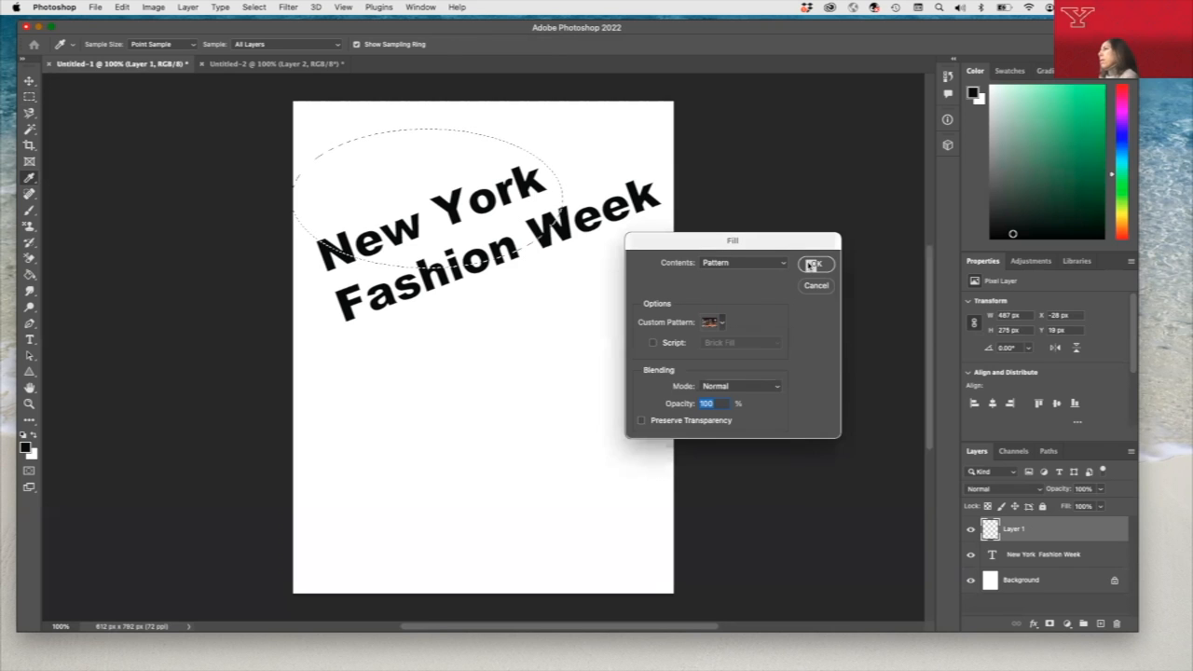
{"action": "left_click", "coordinate": [811, 265]}
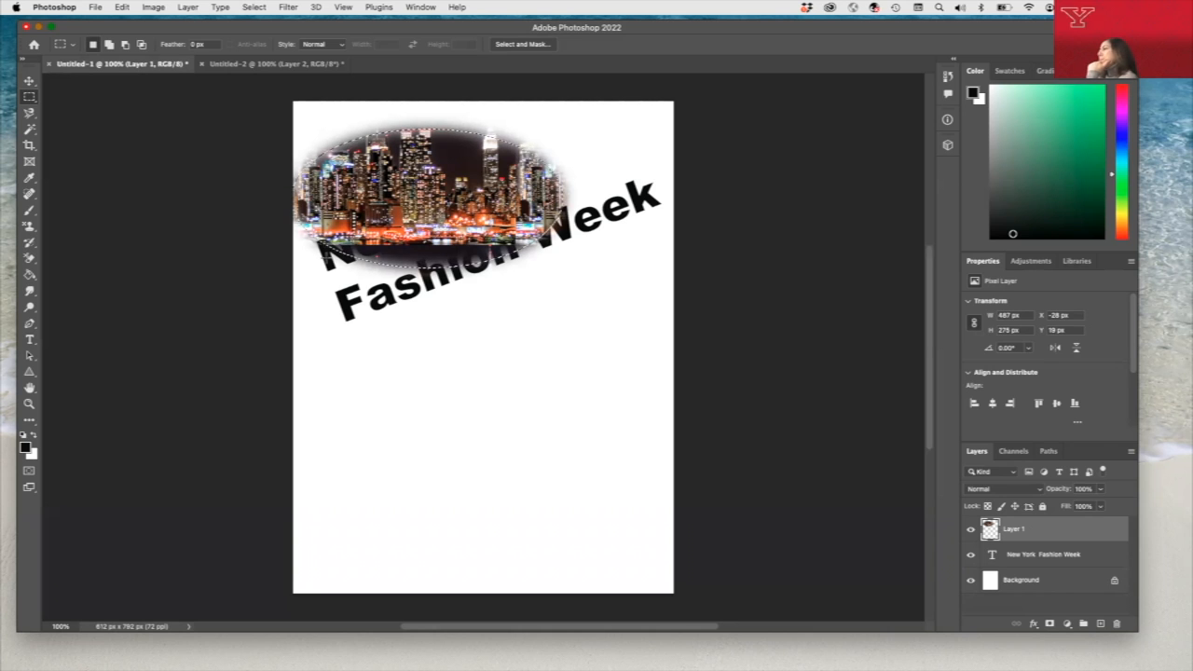
- Rotate the oval skyline image to about -20.3° so it slopes like the title, and deselect its layer
{"action": "left_click", "coordinate": [29, 81]}
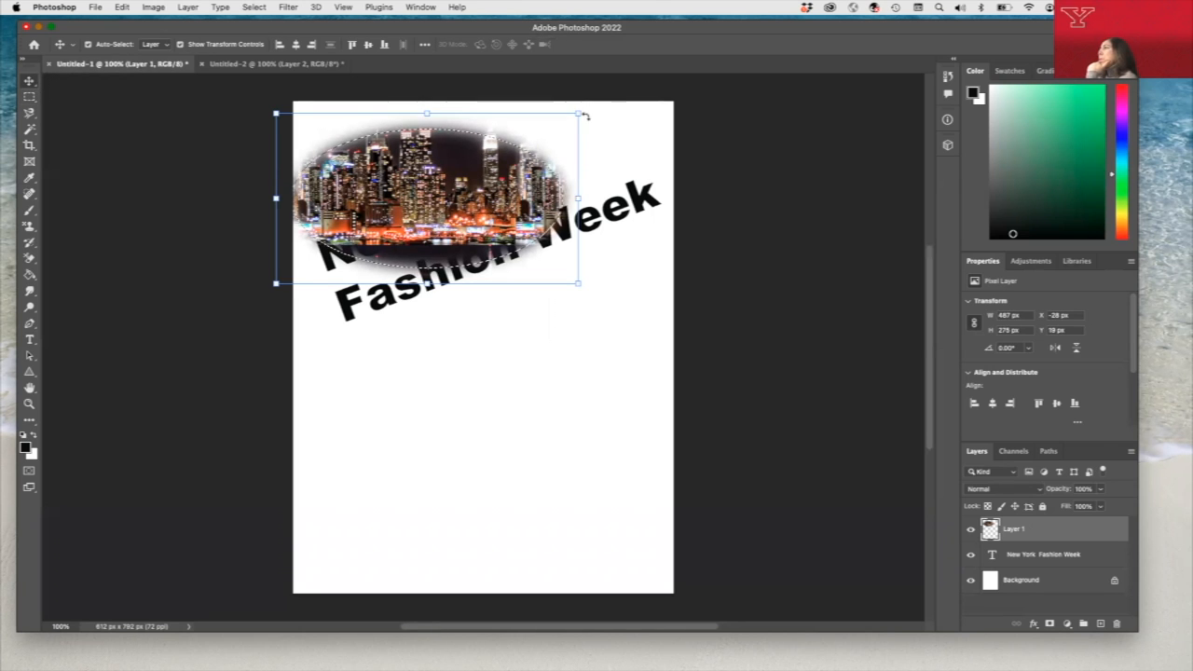
{"action": "left_click_drag", "start_coordinate": [589, 120], "coordinate": [543, 78]}
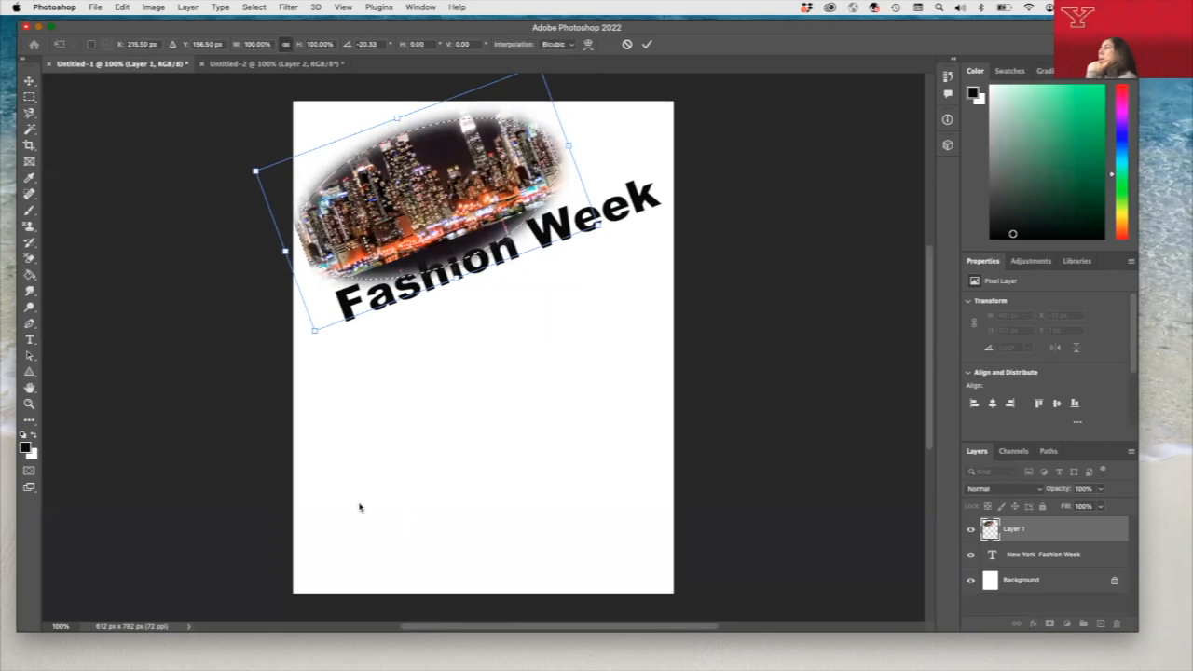
{"action": "key", "text": "Return"}
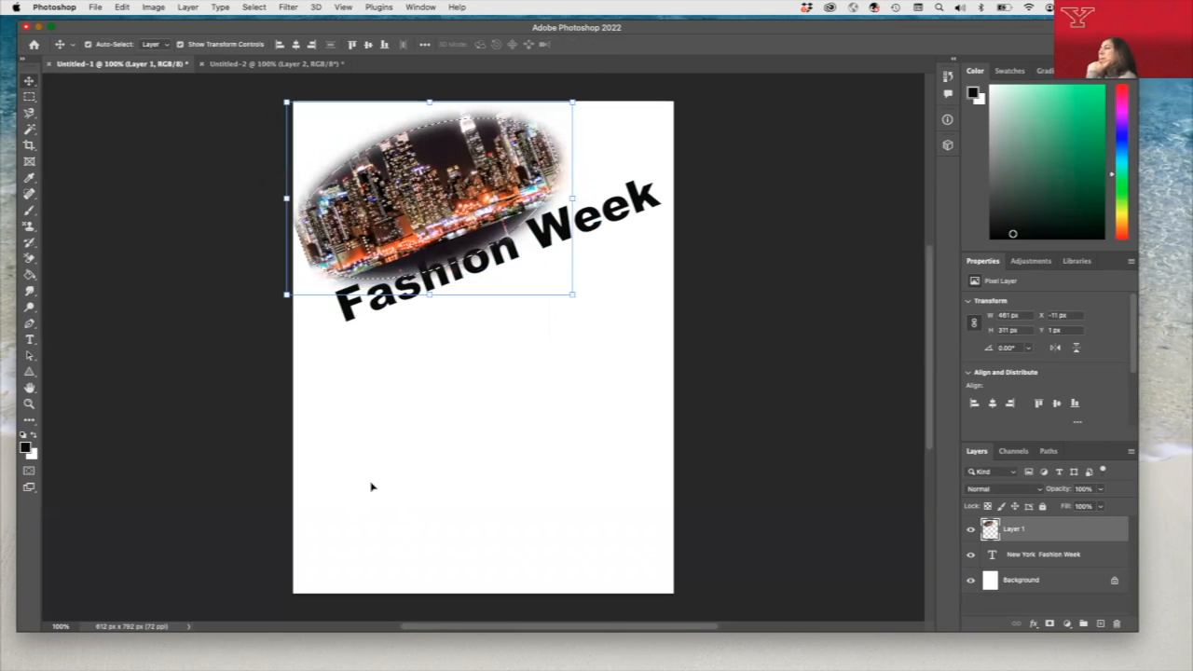
{"action": "left_click", "coordinate": [370, 484]}
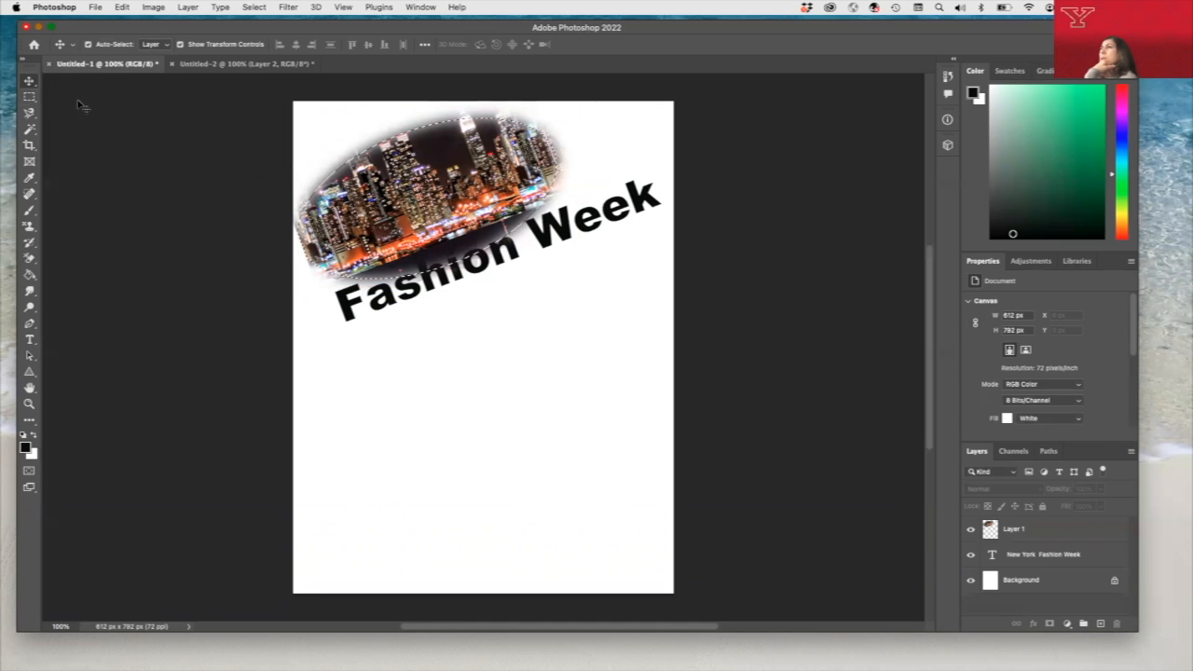
- Draw a wide rectangular selection across the page at the title's lower edge with the Rectangular Marquee tool
{"action": "left_click", "coordinate": [29, 96]}
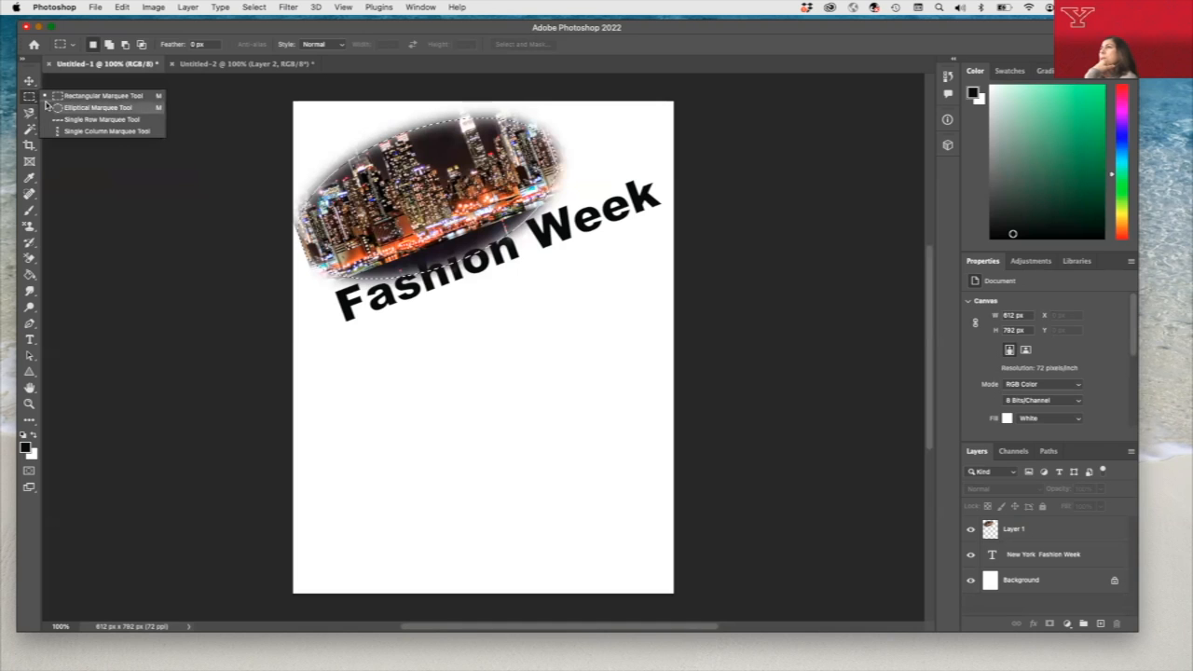
{"action": "left_click", "coordinate": [89, 98]}
{"action": "left_click_drag", "start_coordinate": [300, 300], "coordinate": [653, 371]}
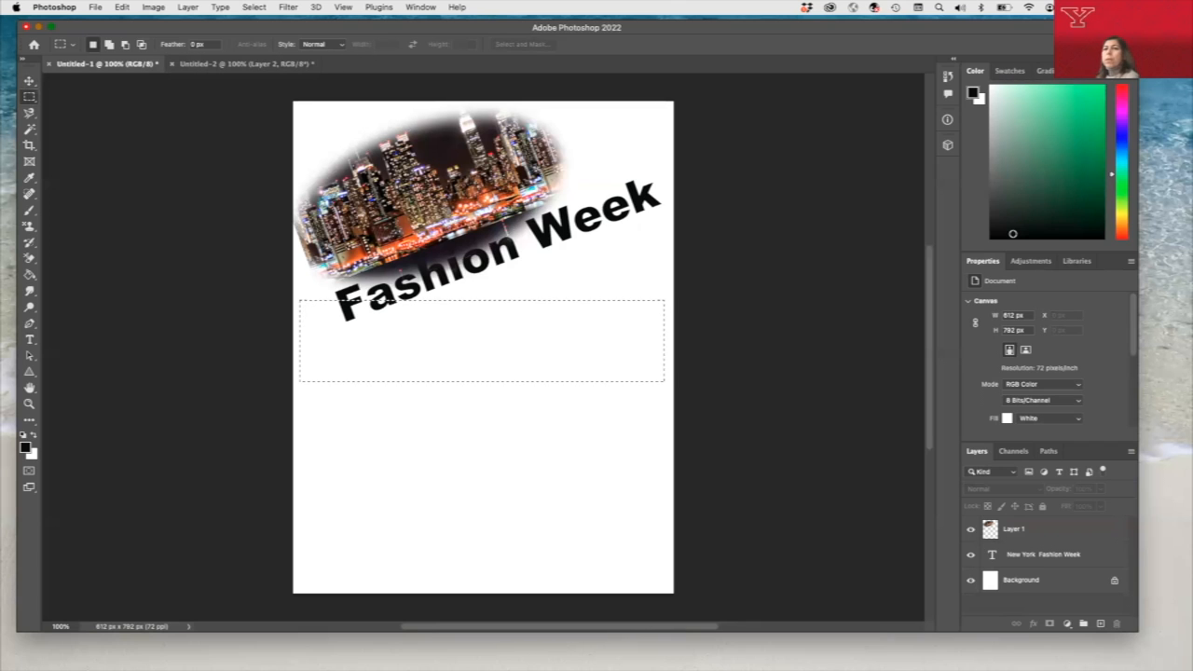
{"action": "key", "text": "super+d"}
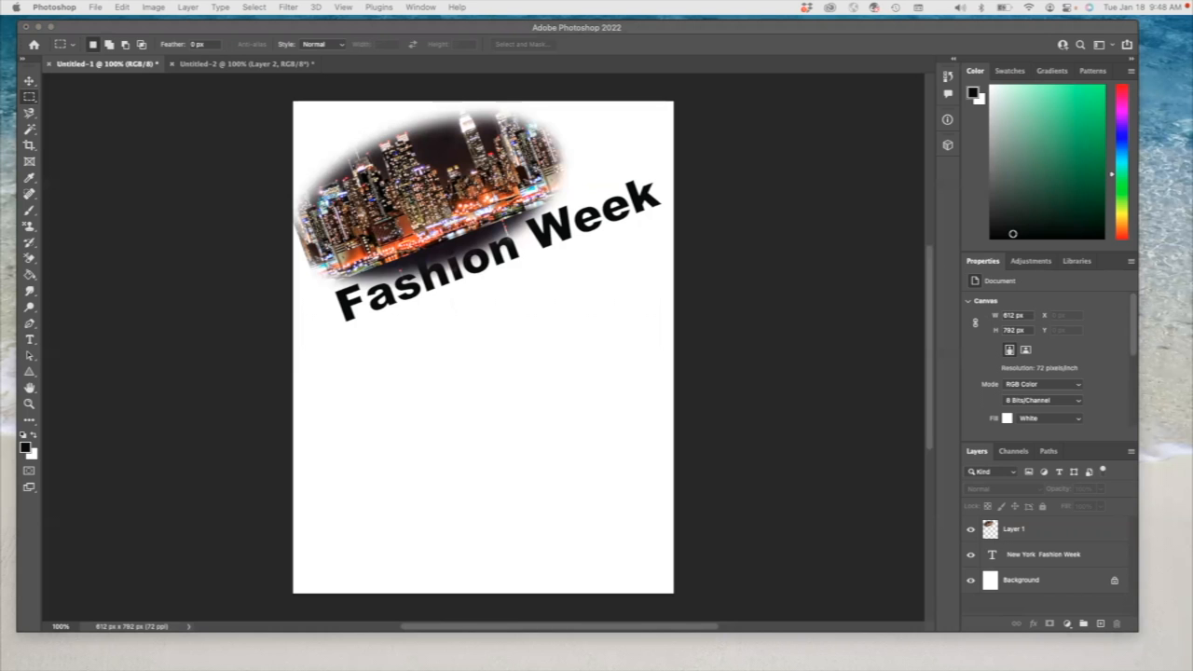
- Switch to Chrome and copy the large red floral dress image from the Altar'd State product page
{"action": "key", "text": "super+Tab"}
{"action": "left_click_drag", "start_coordinate": [378, 51], "coordinate": [257, 63]}
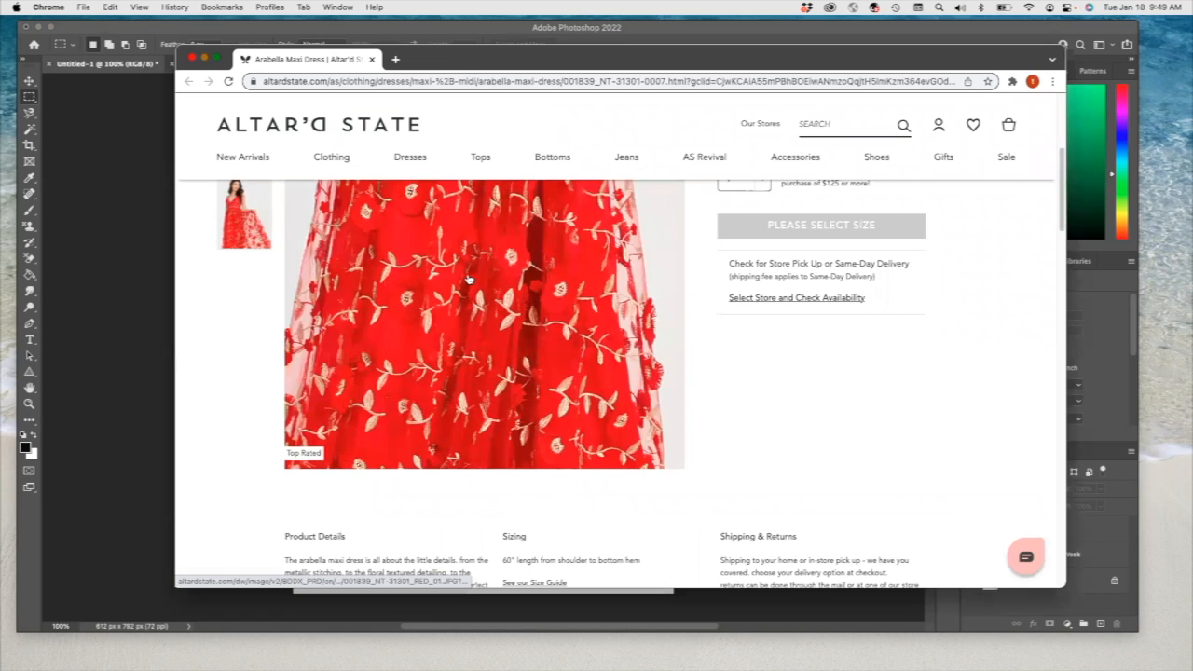
{"action": "right_click", "coordinate": [458, 304]}
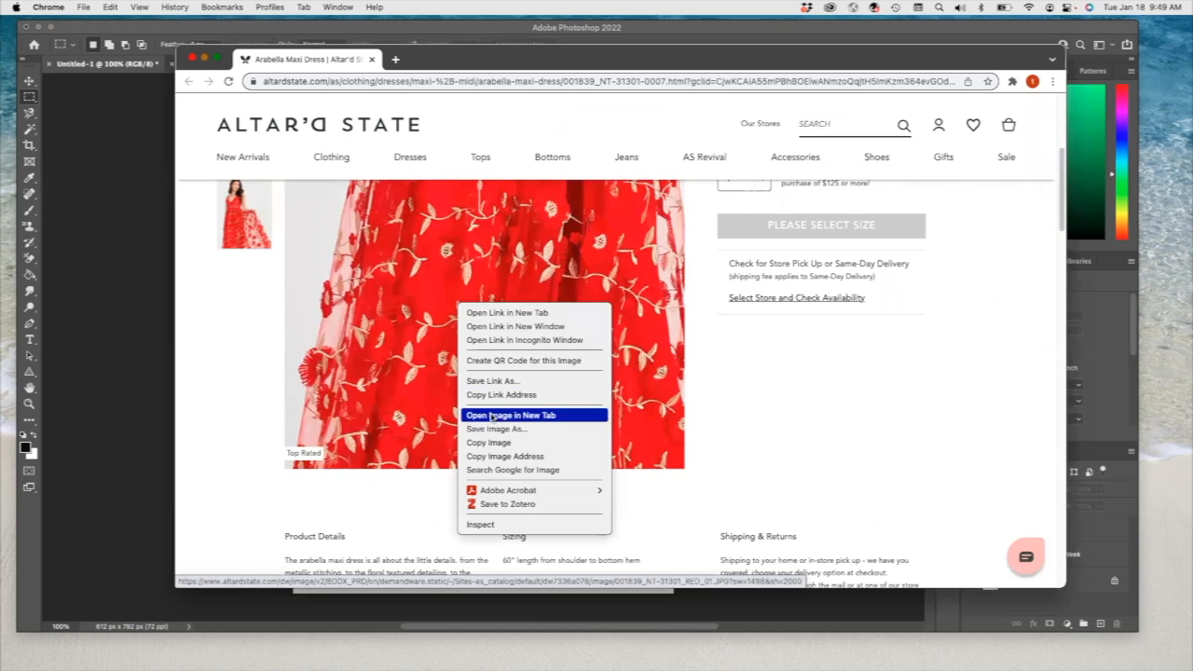
{"action": "left_click", "coordinate": [494, 443]}
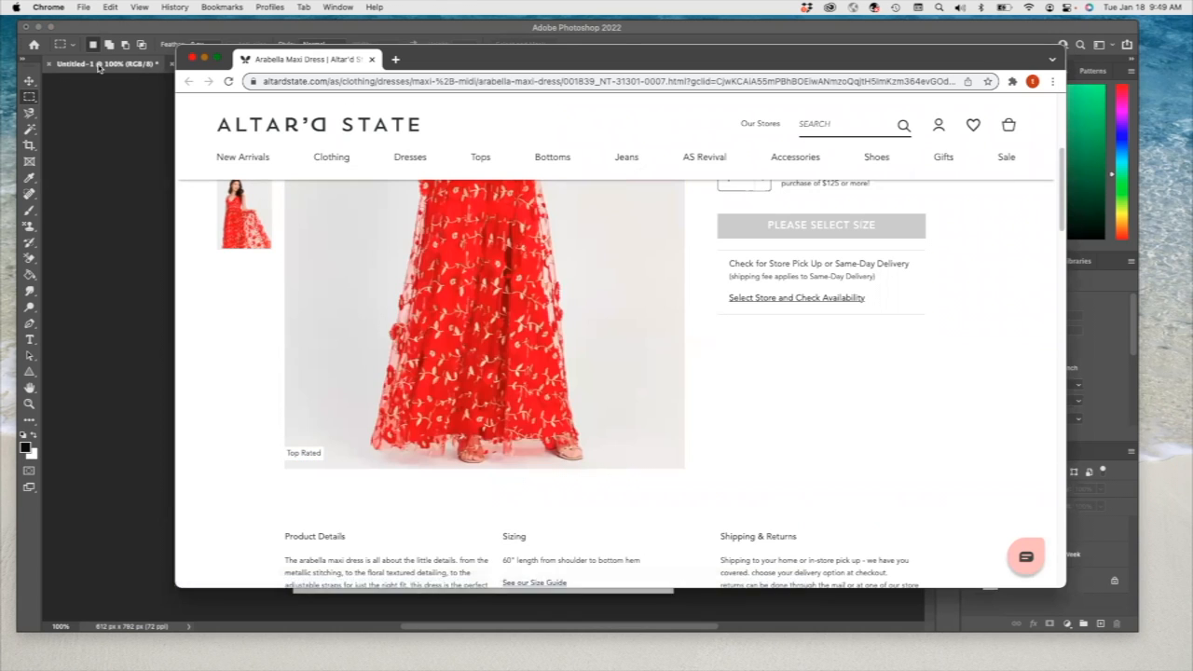
- Switch back to Photoshop, create a 1498 x 2000 px document and paste the dress image into it, accepting the color conversion
{"action": "left_click", "coordinate": [99, 67]}
{"action": "left_click", "coordinate": [95, 7]}
{"action": "left_click", "coordinate": [101, 24]}
{"action": "left_click", "coordinate": [881, 497]}
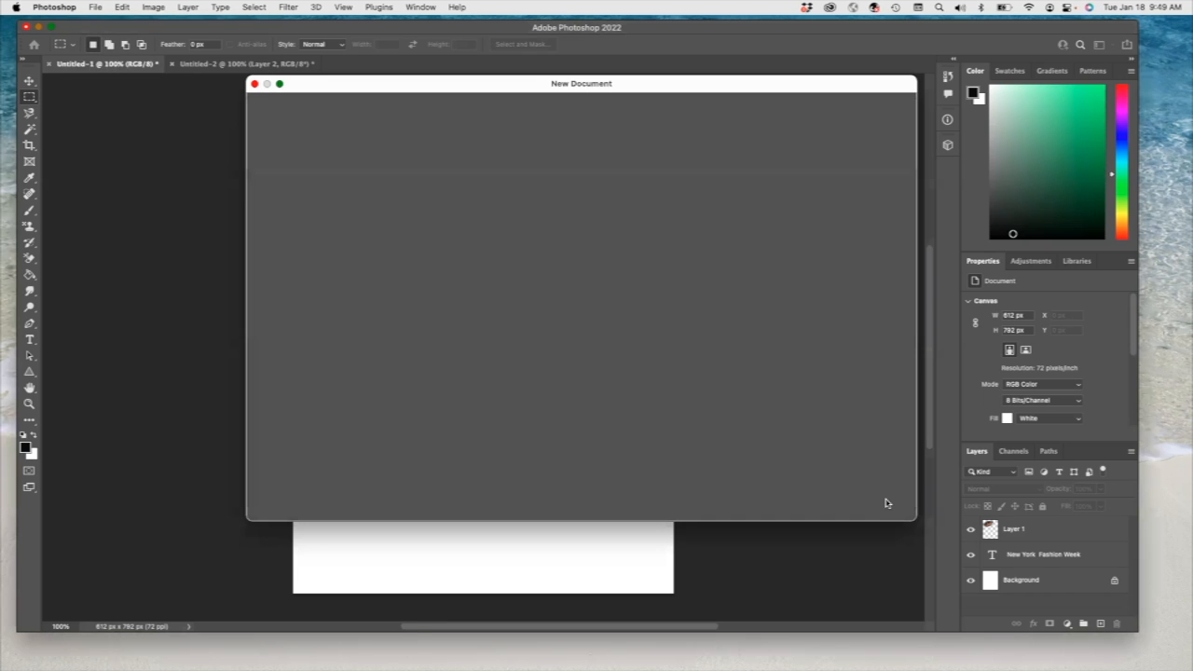
{"action": "left_click", "coordinate": [121, 7]}
{"action": "left_click", "coordinate": [150, 118]}
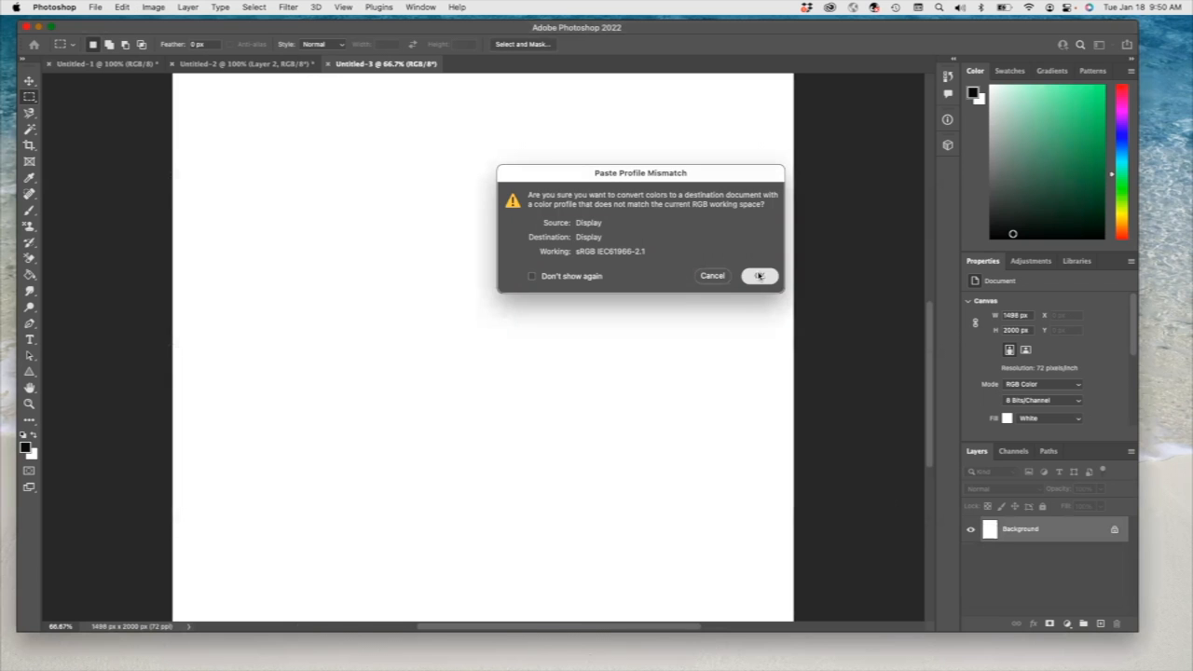
{"action": "left_click", "coordinate": [759, 276]}
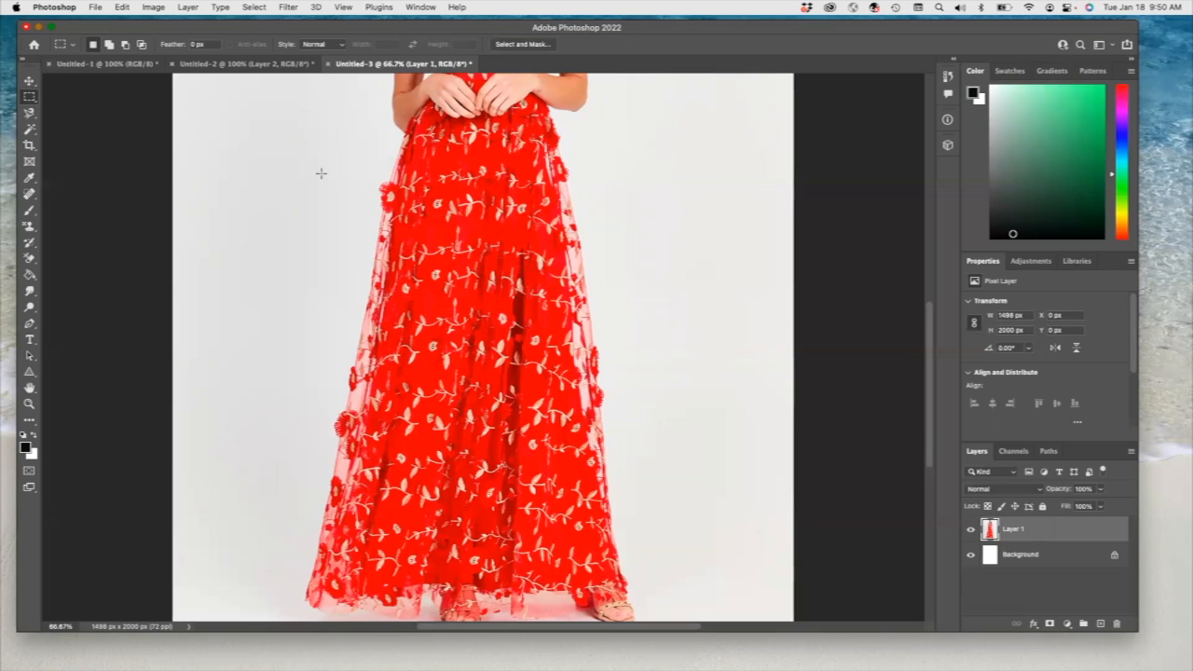
- Select an area of about 162 x 121 px on the dress's upper skirt and define it as a pattern named "Flowers"
{"action": "left_click_drag", "start_coordinate": [404, 276], "coordinate": [451, 358]}
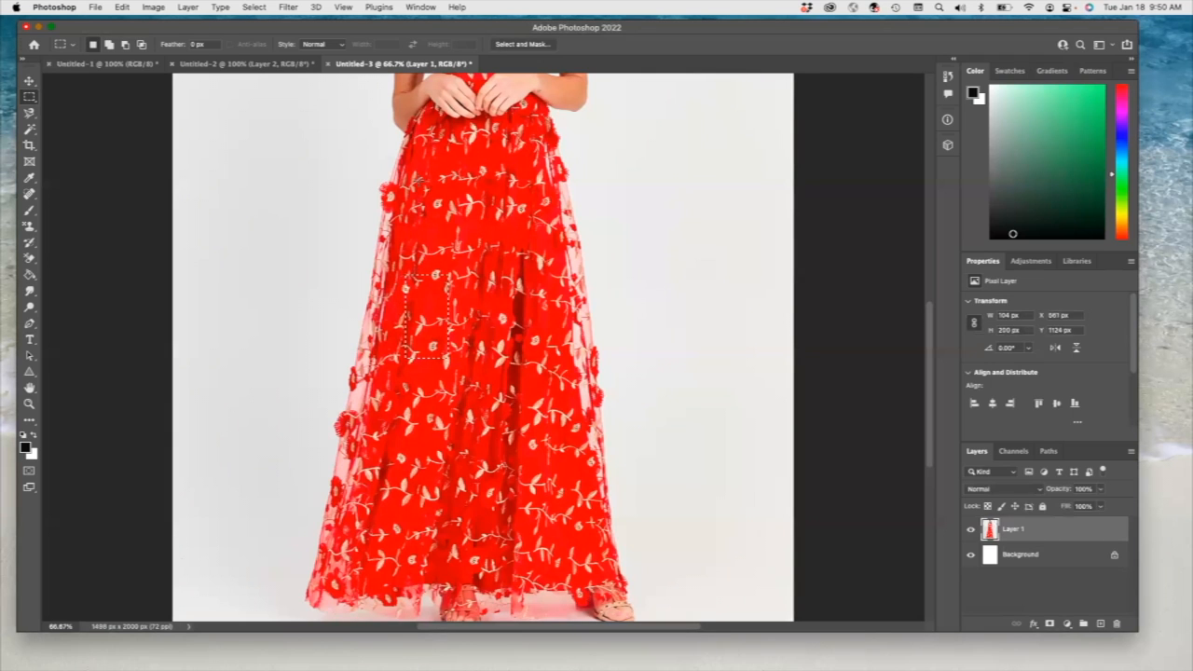
{"action": "left_click_drag", "start_coordinate": [401, 175], "coordinate": [479, 224]}
{"action": "left_click", "coordinate": [122, 7]}
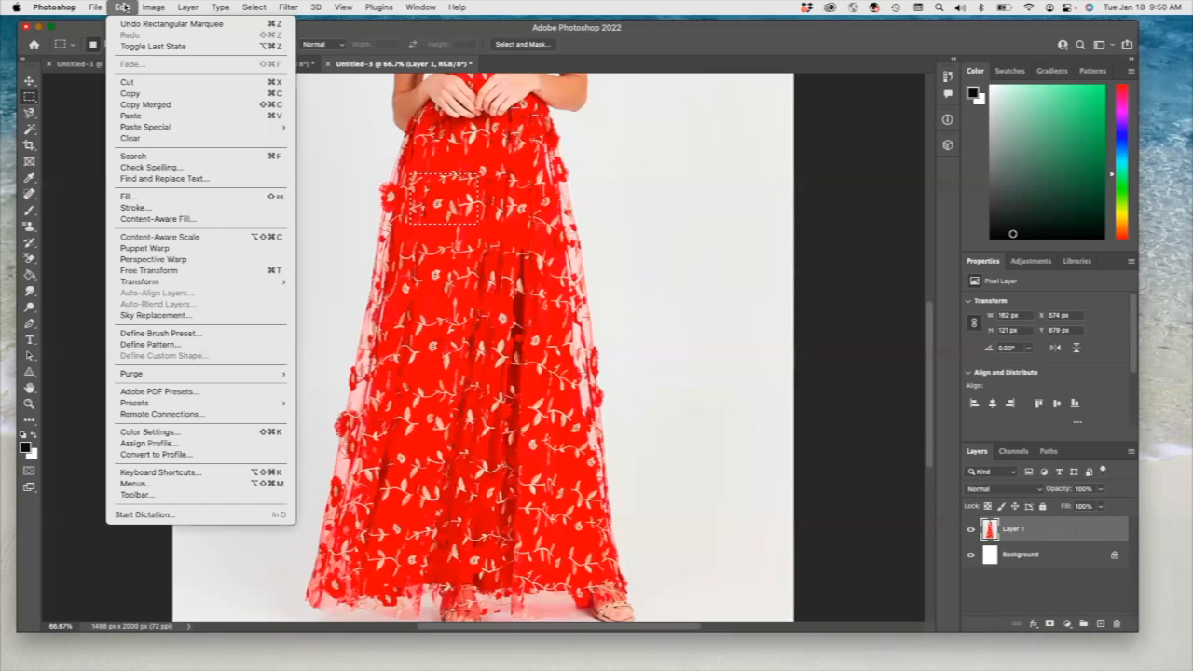
{"action": "left_click", "coordinate": [149, 345]}
{"action": "type", "text": "Flowers"}
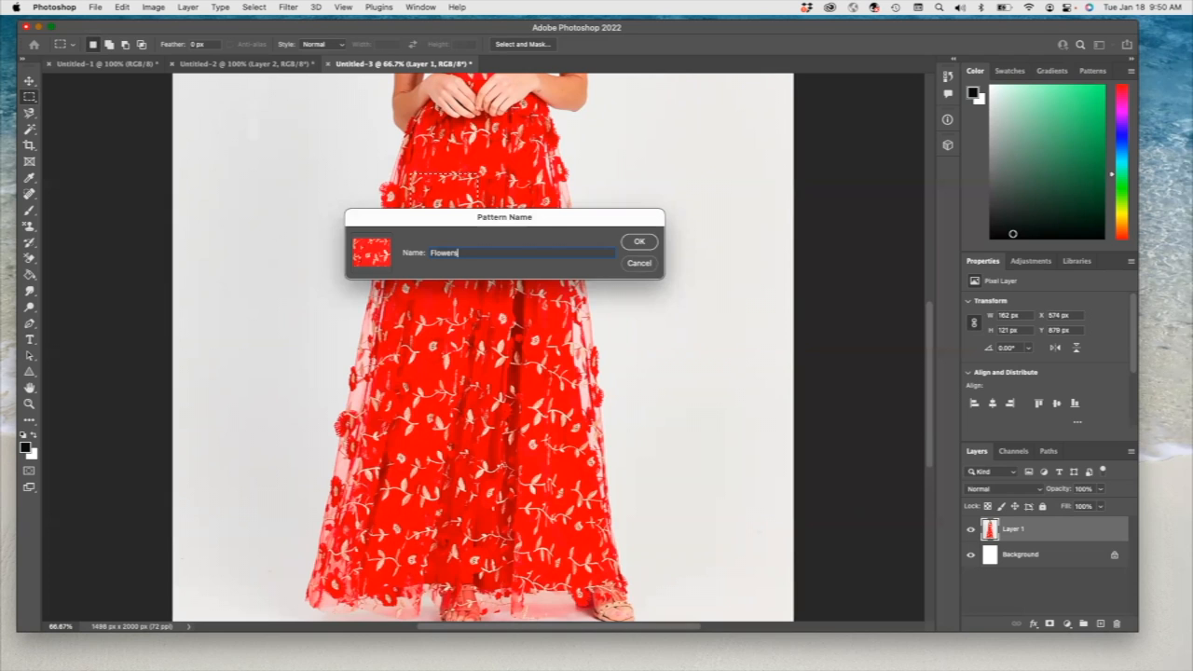
{"action": "key", "text": "Return"}
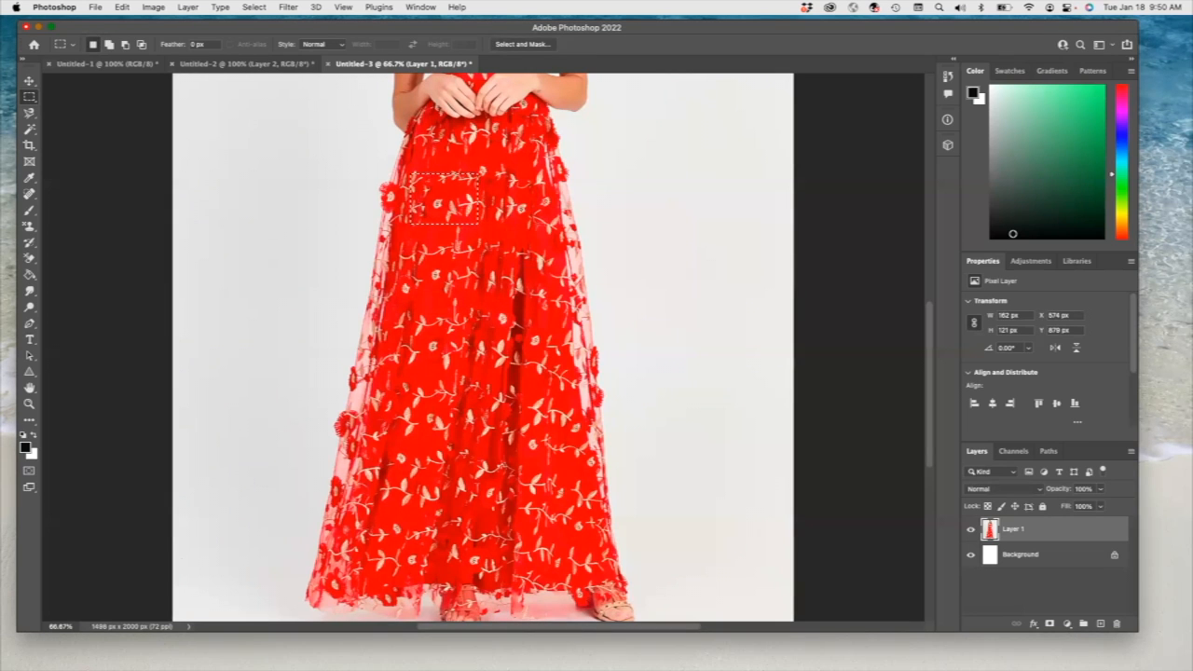
- In Untitled-1, fill a rectangular selection of about 519 x 151 px below the title on Layer 1 with the Flowers pattern
{"action": "left_click", "coordinate": [106, 64]}
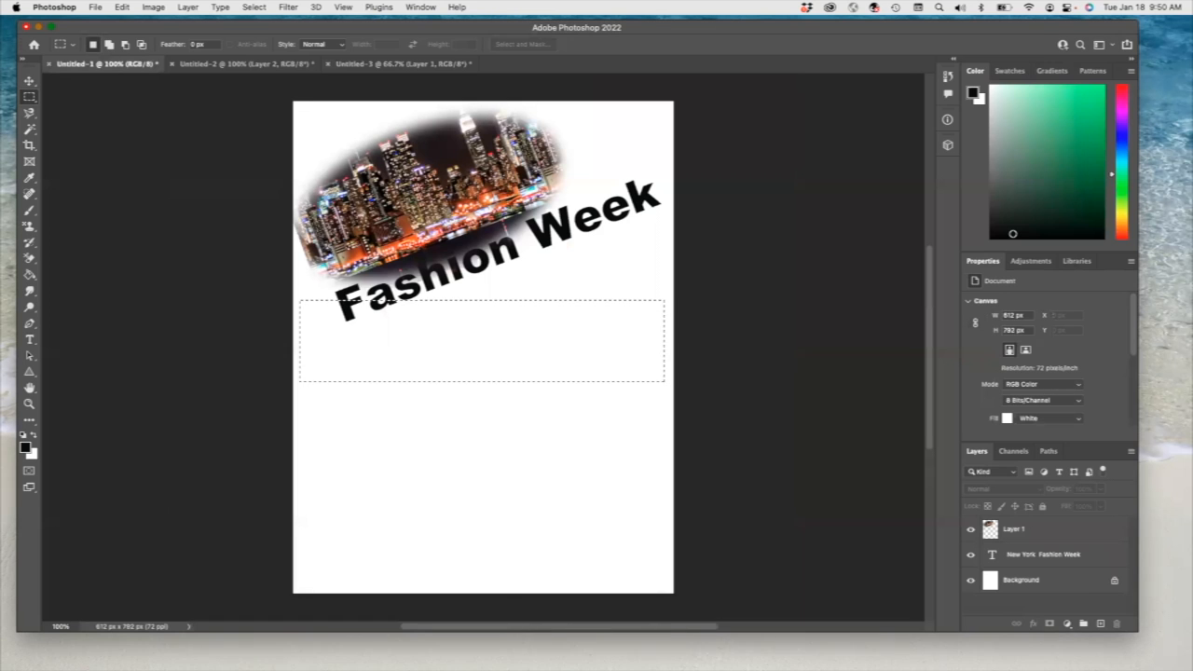
{"action": "left_click", "coordinate": [122, 7]}
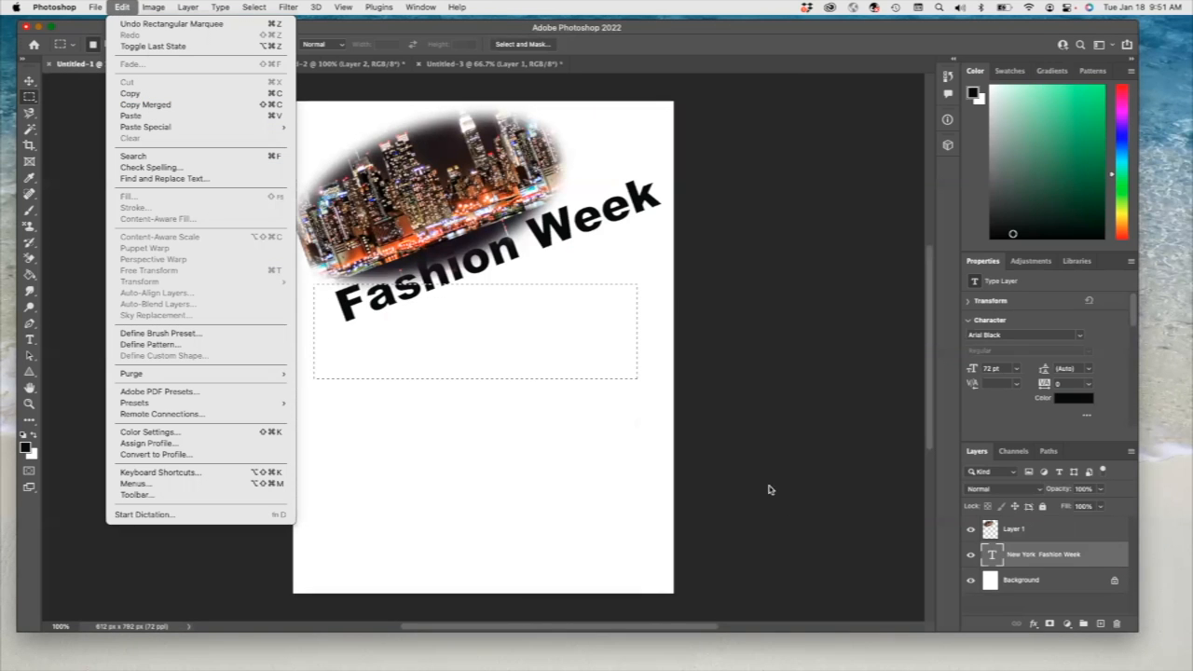
{"action": "left_click", "coordinate": [1028, 531]}
{"action": "left_click", "coordinate": [1029, 532]}
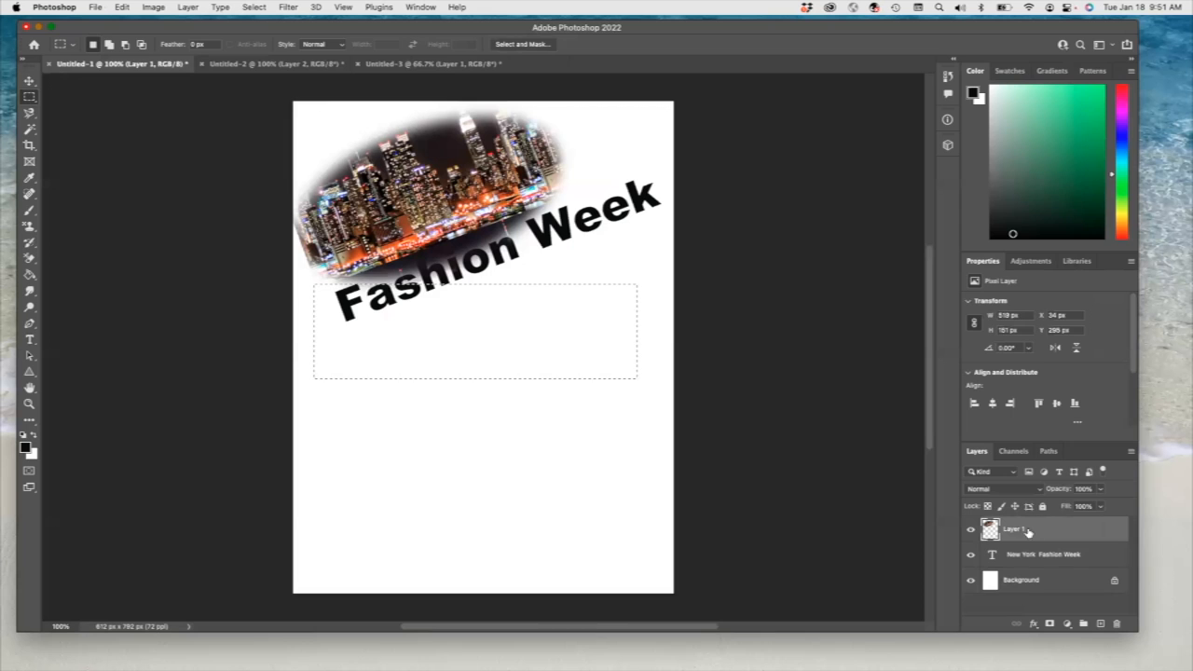
{"action": "left_click", "coordinate": [124, 8]}
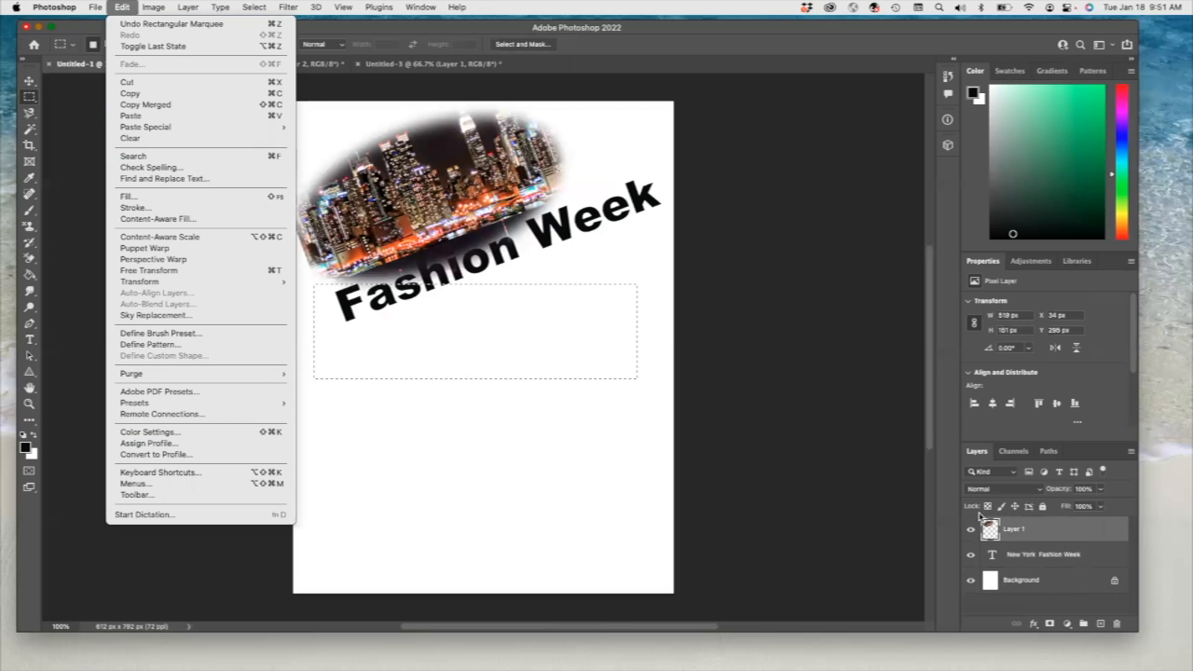
{"action": "left_click", "coordinate": [199, 197]}
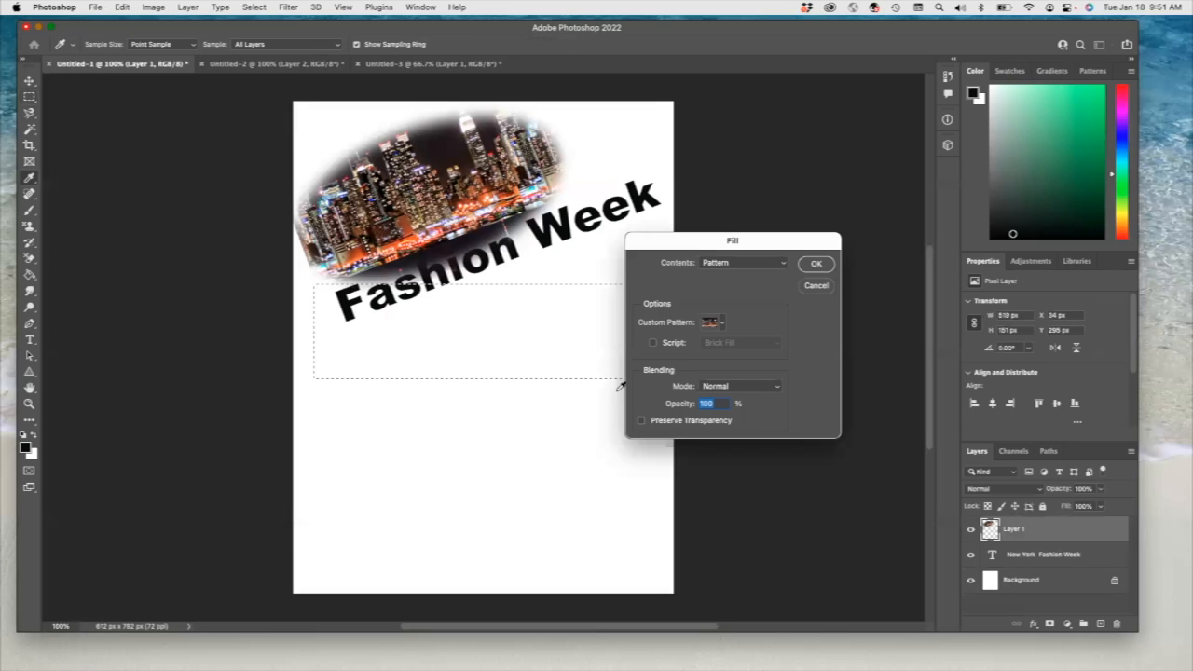
{"action": "left_click", "coordinate": [723, 323]}
{"action": "left_click", "coordinate": [708, 425]}
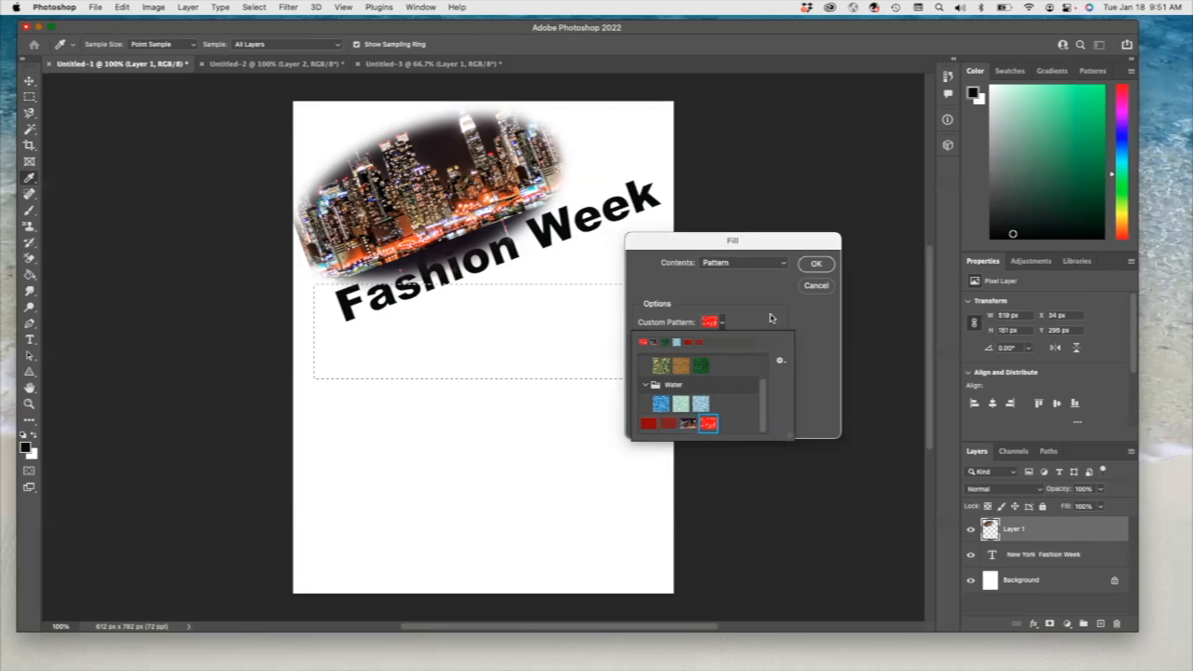
{"action": "left_click", "coordinate": [815, 265]}
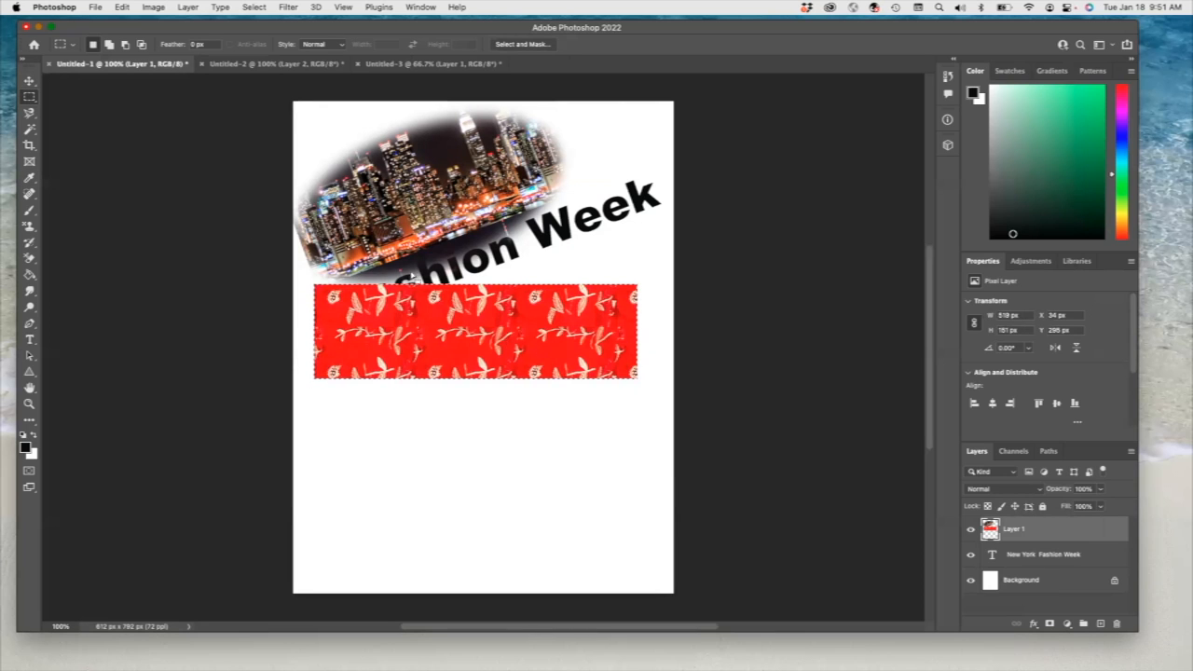
- Rotate the floral rectangle to about -21.23°, scale it to about 110.84% and place it over the words "Fashion Week"
{"action": "left_click", "coordinate": [28, 81]}
{"action": "left_click_drag", "start_coordinate": [645, 275], "coordinate": [614, 219]}
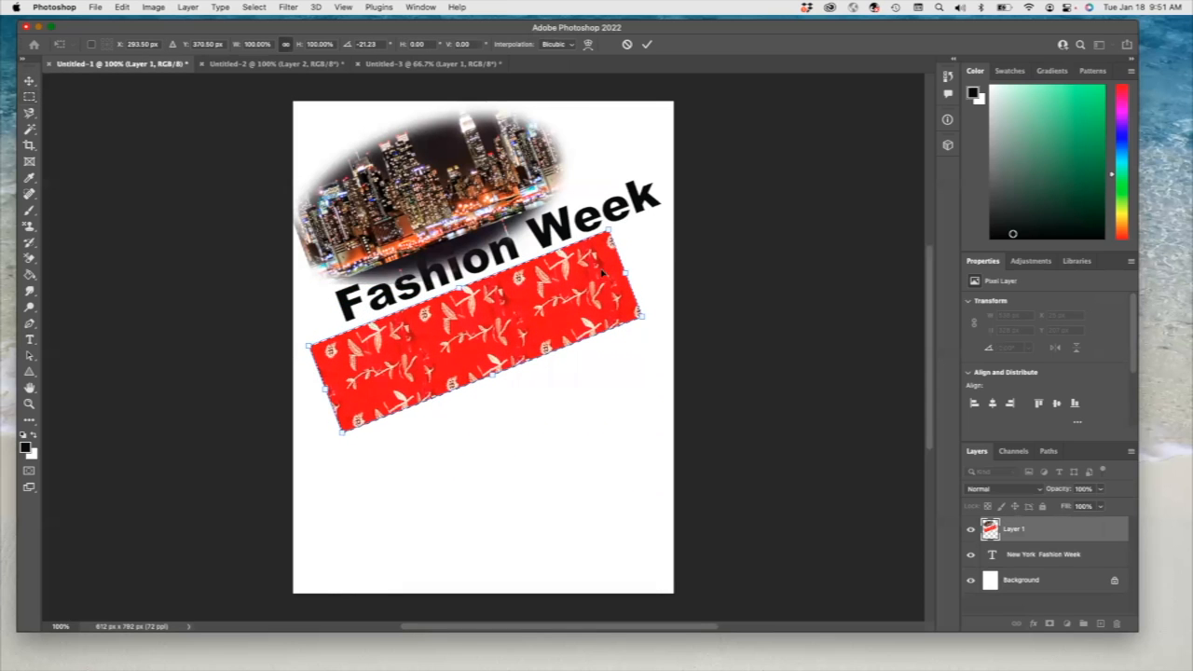
{"action": "left_click_drag", "start_coordinate": [493, 317], "coordinate": [515, 248]}
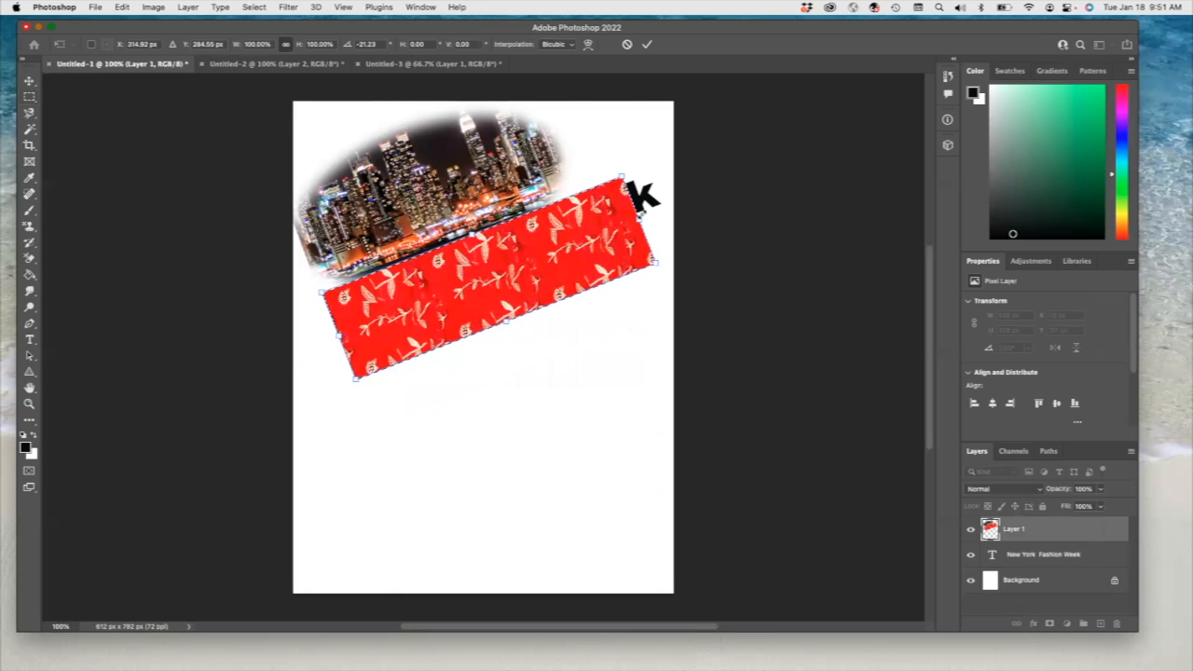
{"action": "left_click_drag", "start_coordinate": [642, 218], "coordinate": [674, 201]}
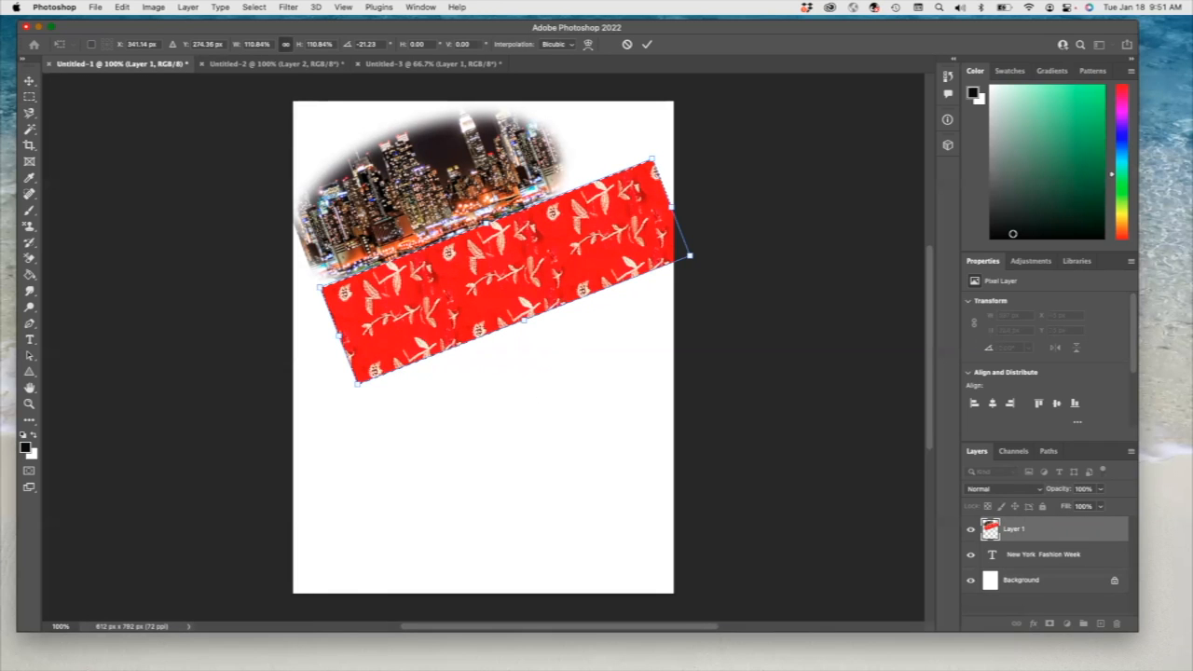
{"action": "left_click", "coordinate": [1131, 452]}
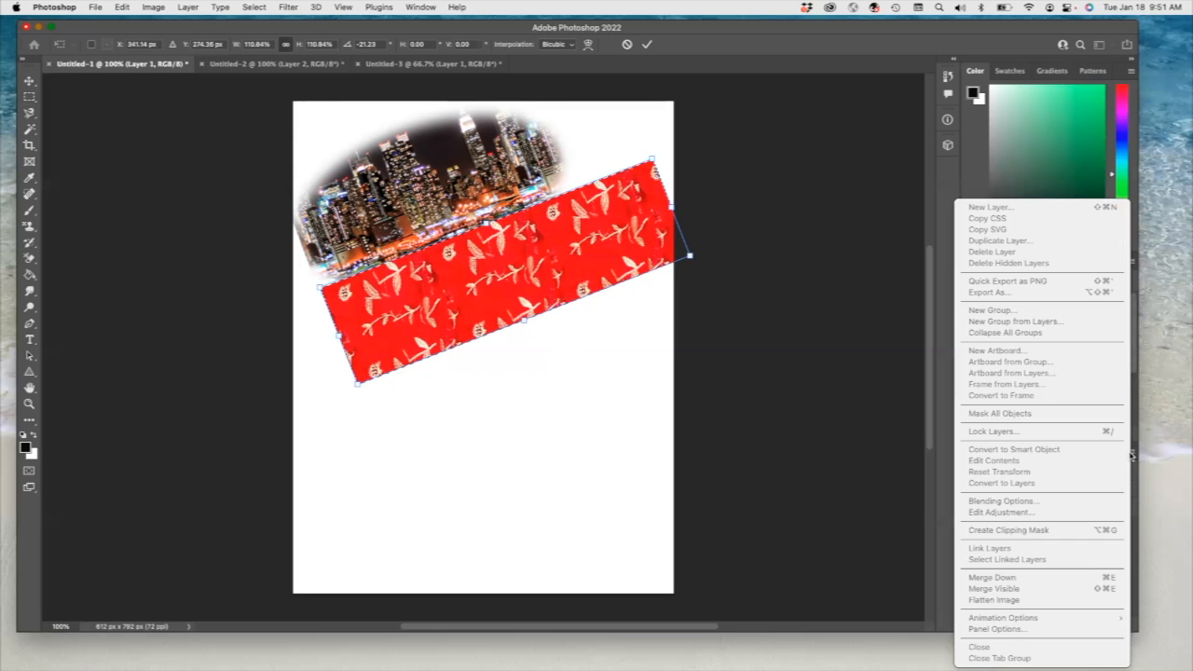
{"action": "left_click", "coordinate": [497, 390]}
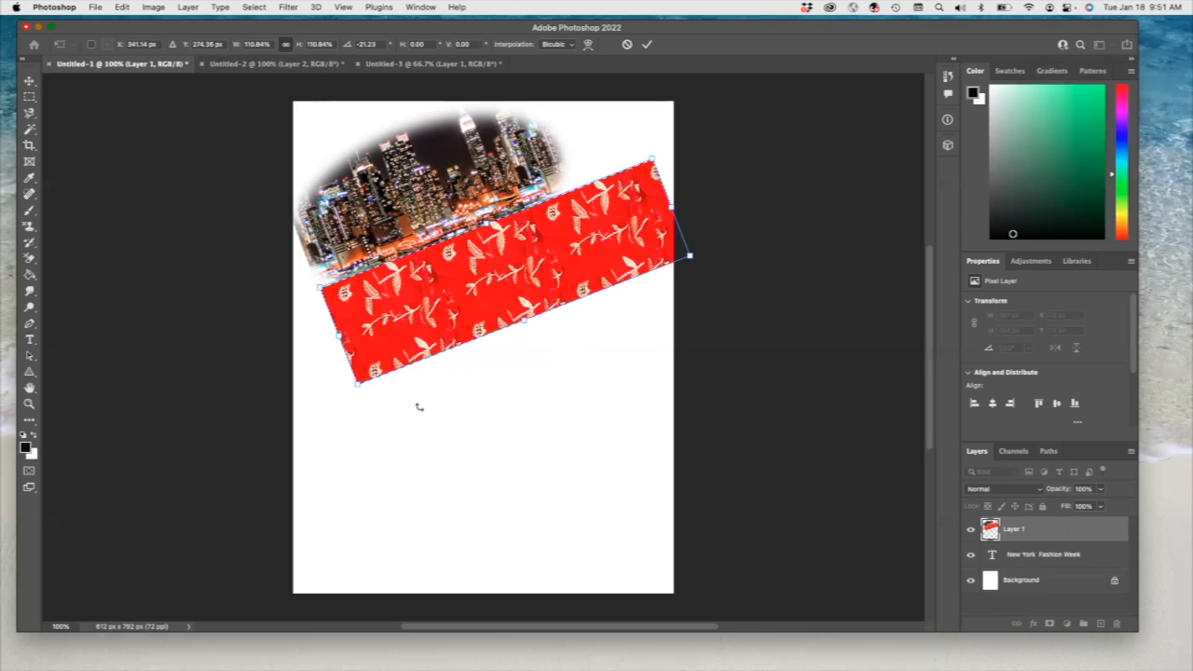
{"action": "key", "text": "Return"}
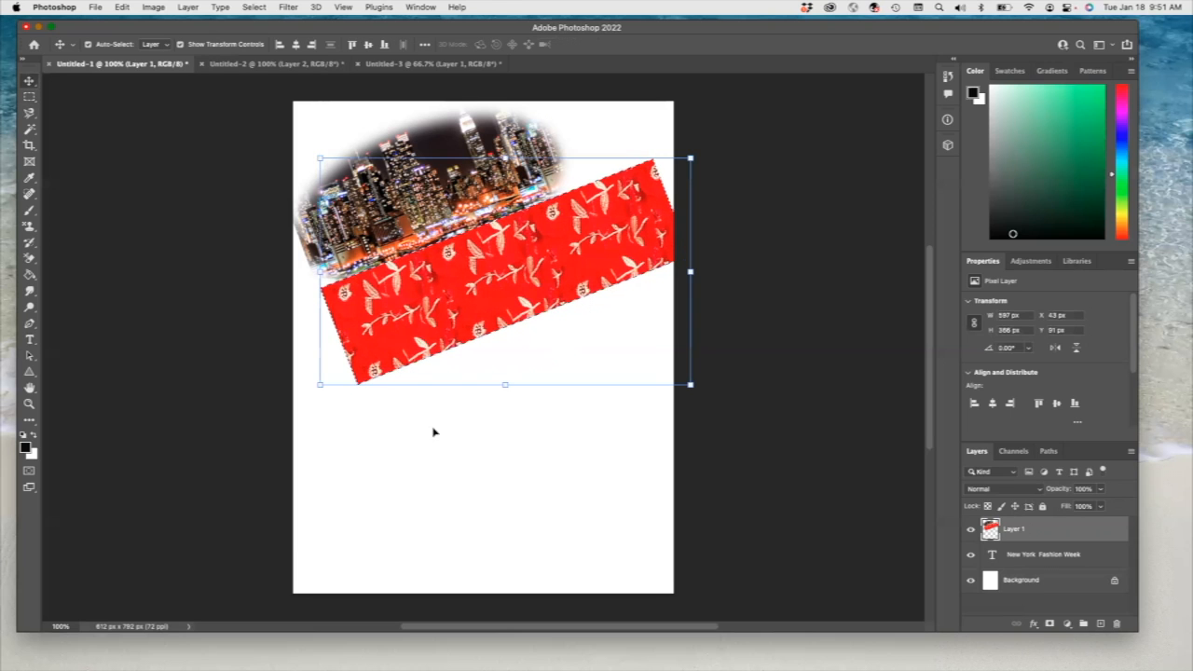
- Create a clipping mask that clips Layer 1 to the New York Fashion Week text layer, and deselect the layer
{"action": "left_click", "coordinate": [1131, 452]}
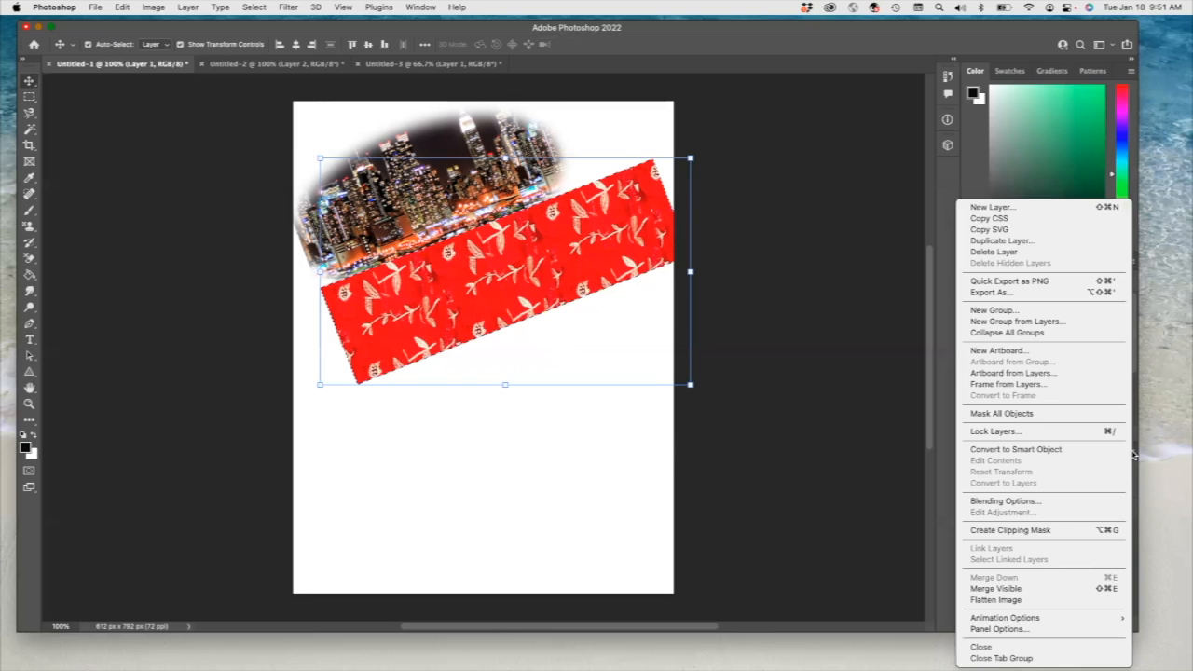
{"action": "left_click", "coordinate": [1033, 534]}
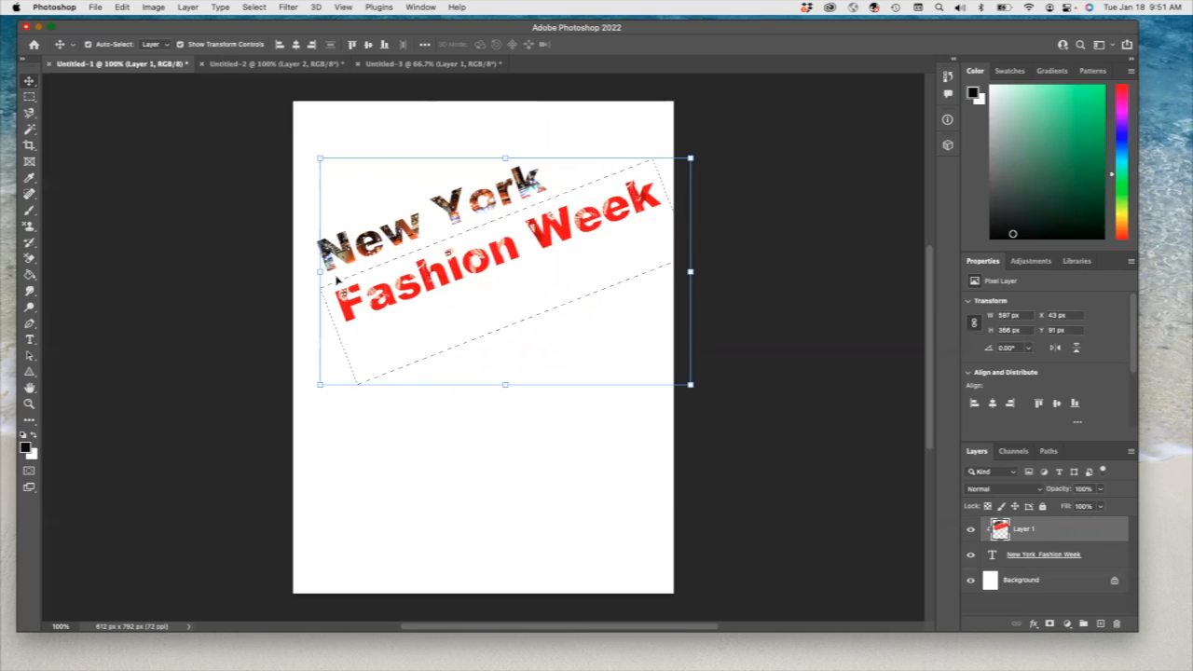
{"action": "left_click", "coordinate": [458, 477]}
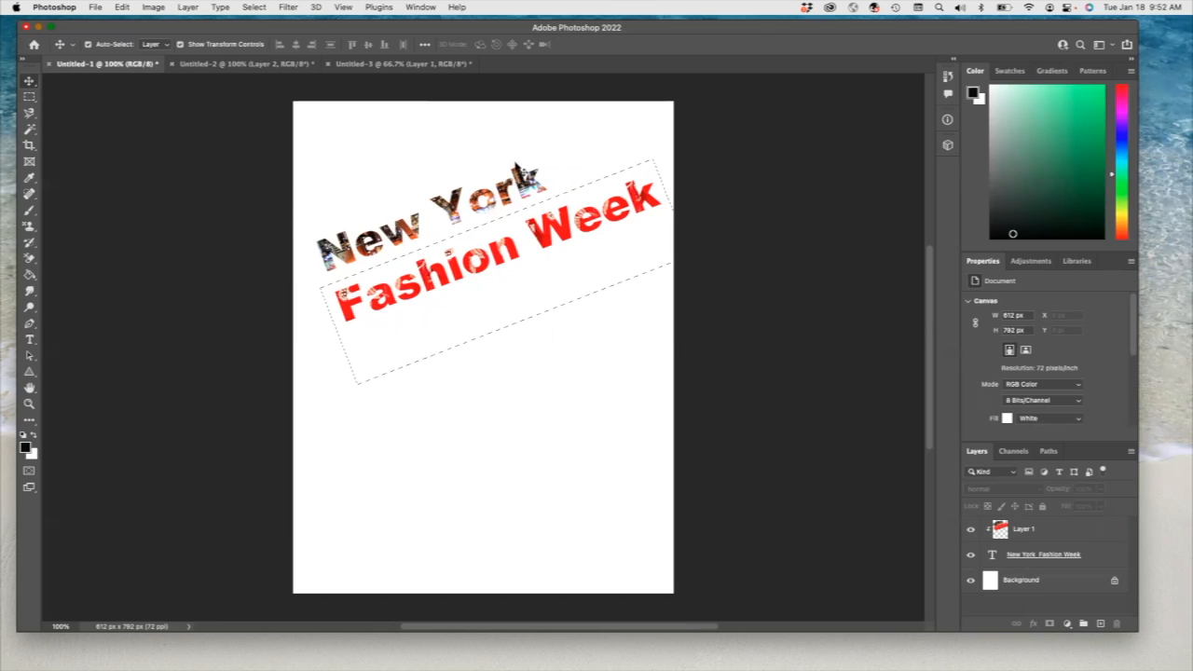
- Release Layer 1 from its clipping mask on the title text
{"action": "left_click", "coordinate": [95, 7]}
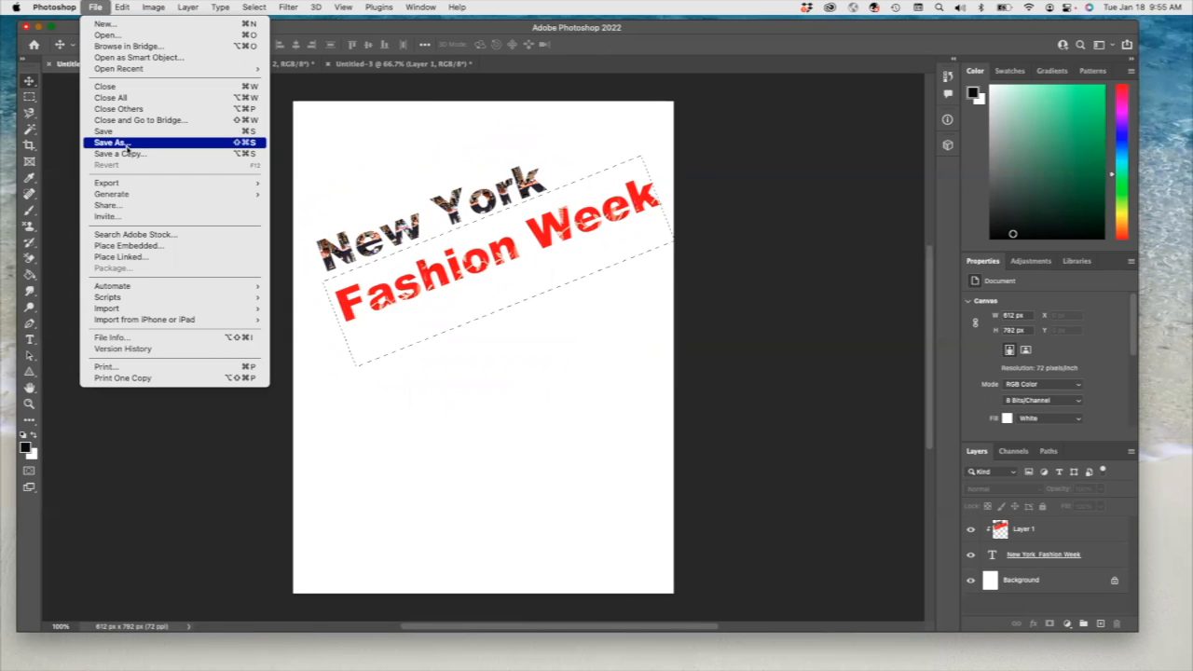
{"action": "left_click", "coordinate": [383, 435]}
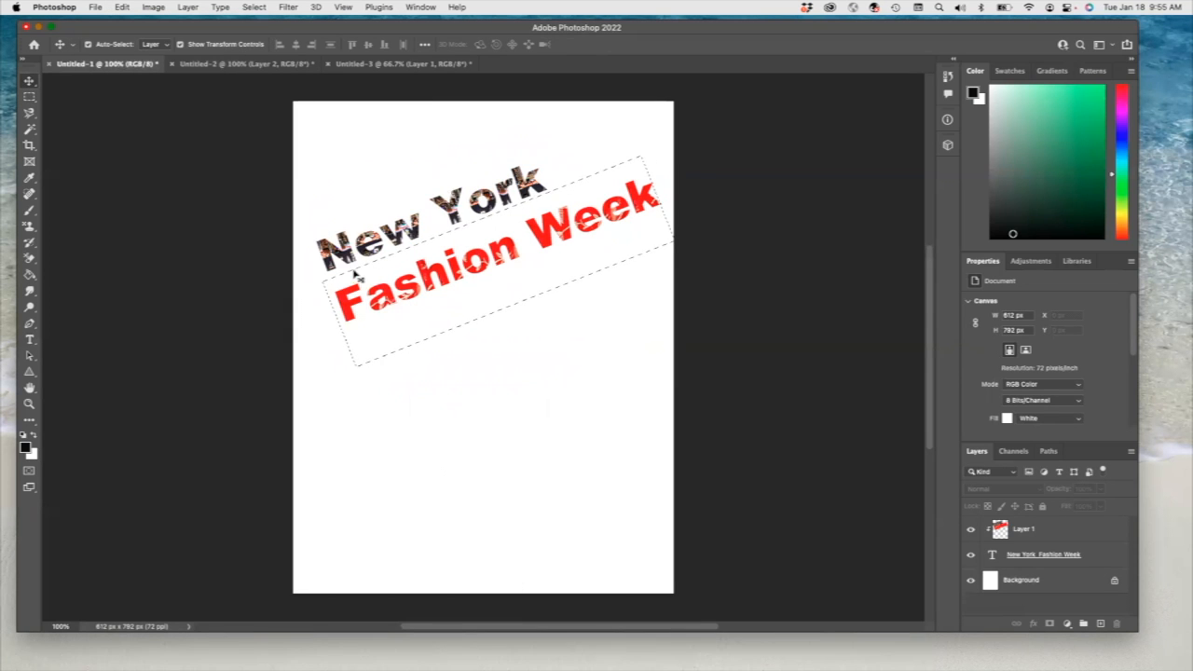
{"action": "key", "text": "super+alt+g"}
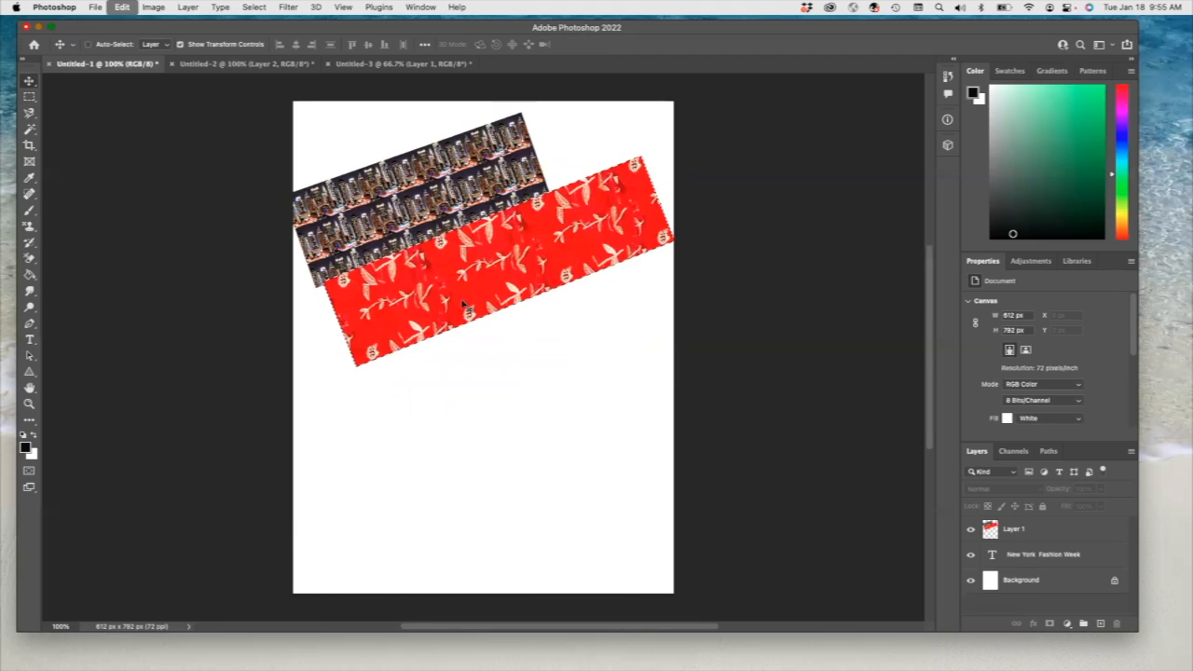
- Scale the floral block on Layer 1 to about 62.91% and position it over the word "Fashion" only
{"action": "left_click", "coordinate": [638, 193]}
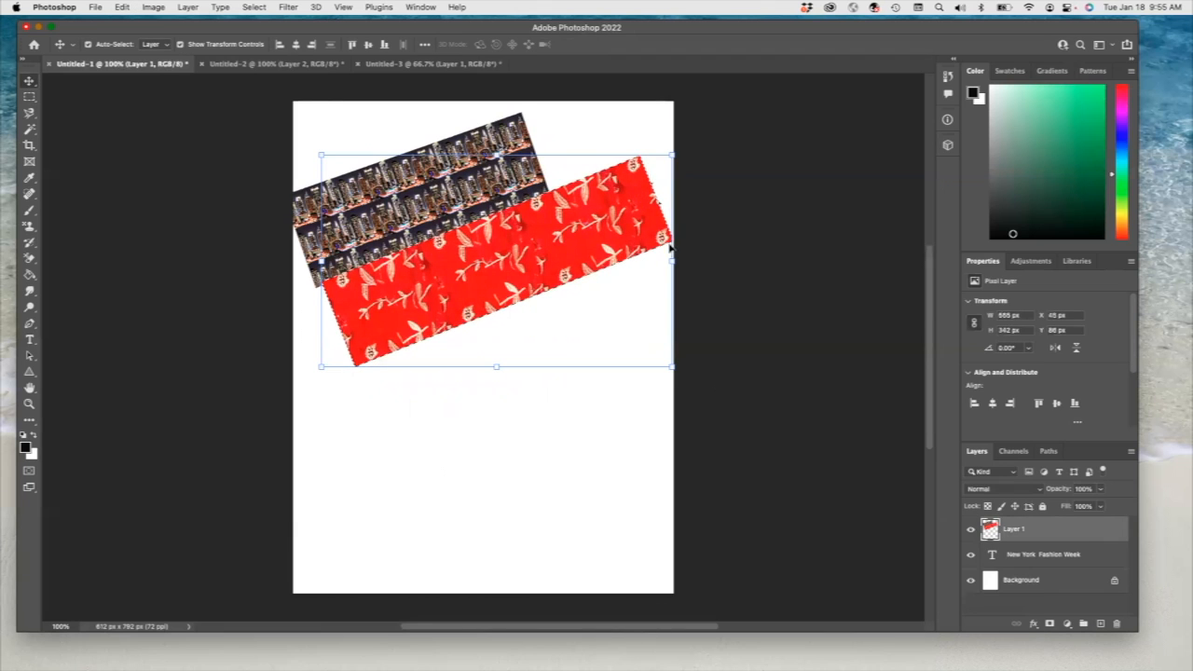
{"action": "left_click_drag", "start_coordinate": [671, 261], "coordinate": [543, 286]}
{"action": "left_click_drag", "start_coordinate": [417, 281], "coordinate": [411, 301]}
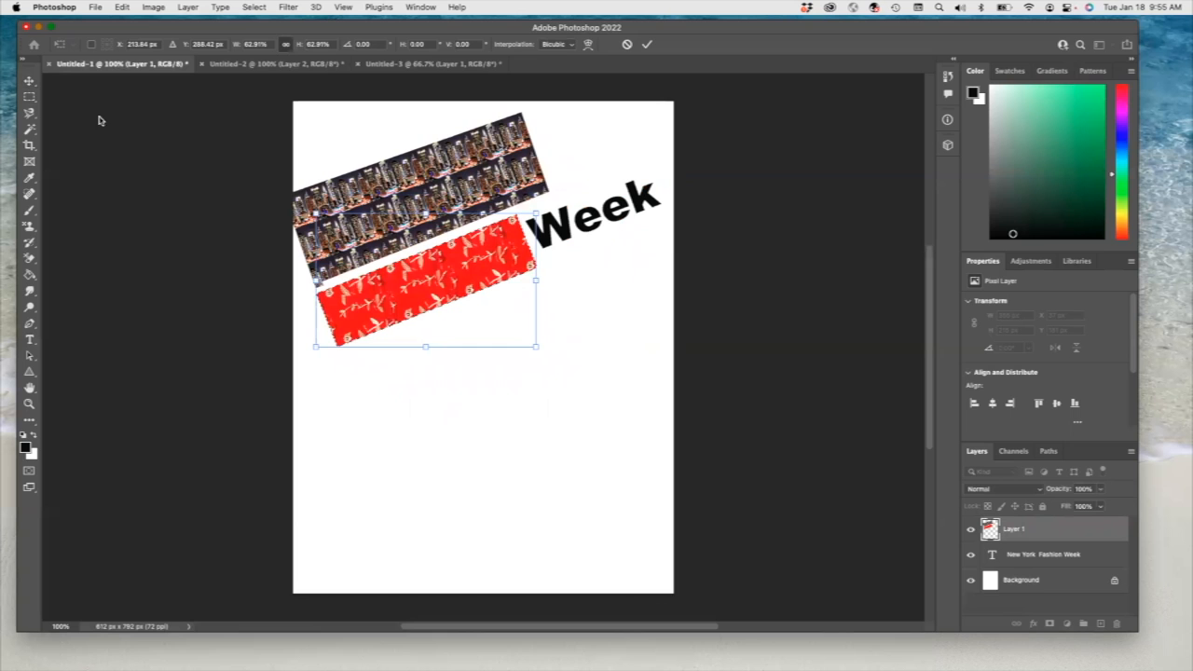
- Select a rectangle of about 245 x 115 px around "Week" on Layer 1 and fill it with the light pink color #eaaaf0
{"action": "left_click", "coordinate": [28, 96]}
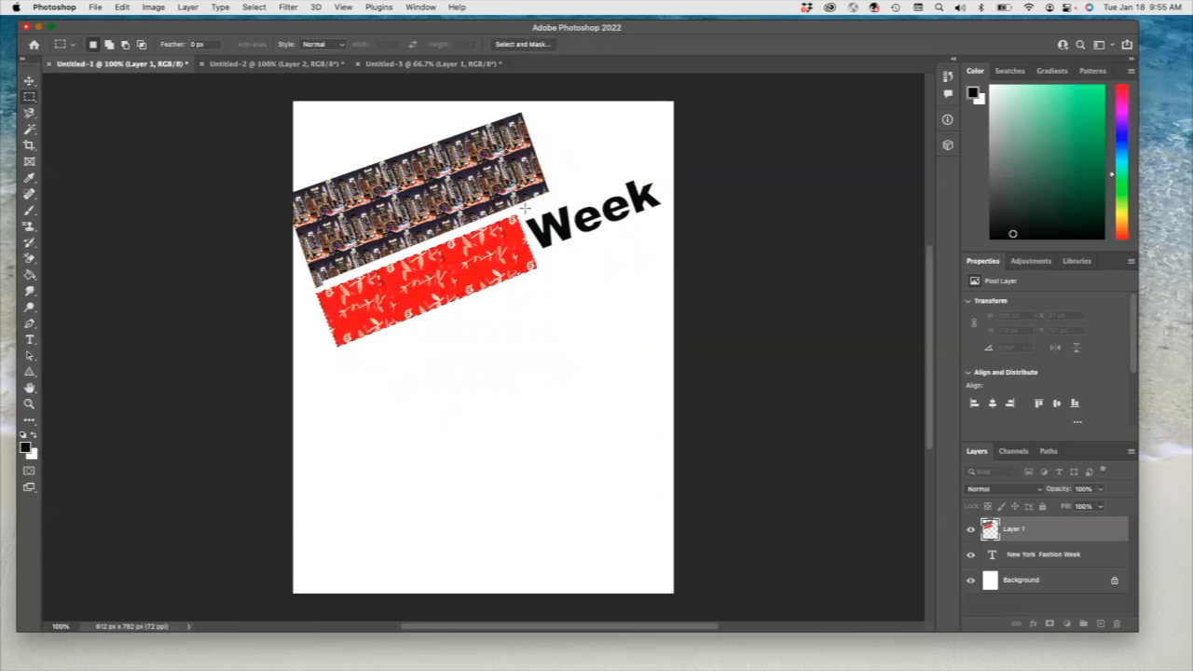
{"action": "left_click_drag", "start_coordinate": [521, 206], "coordinate": [679, 277]}
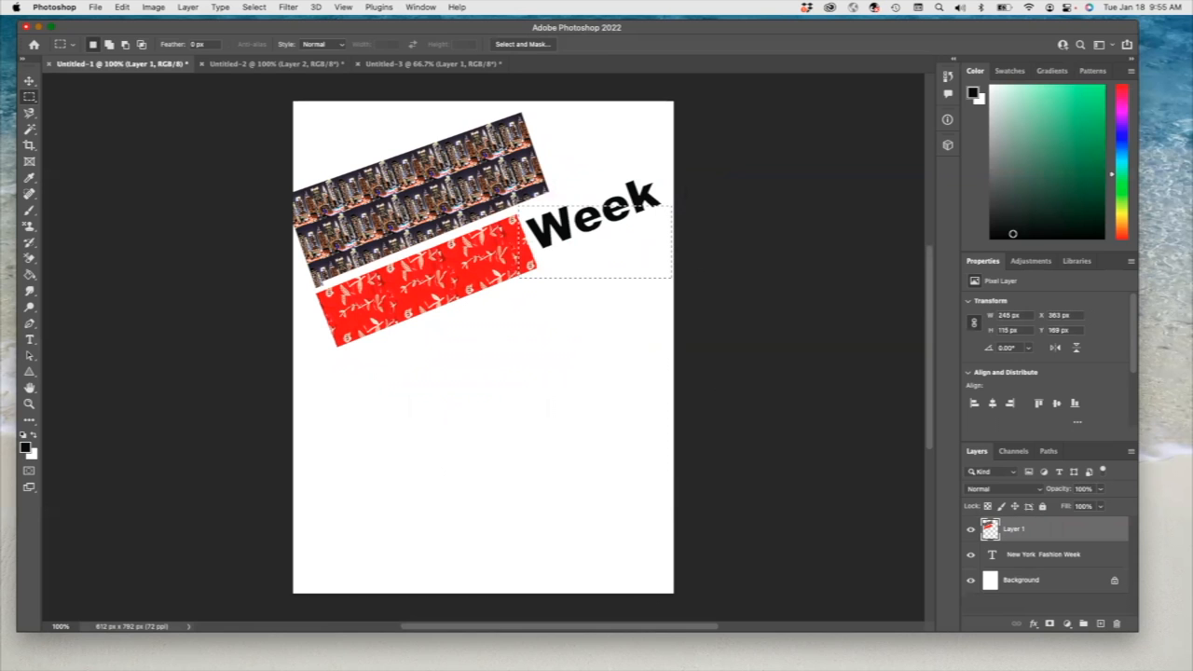
{"action": "left_click", "coordinate": [122, 6]}
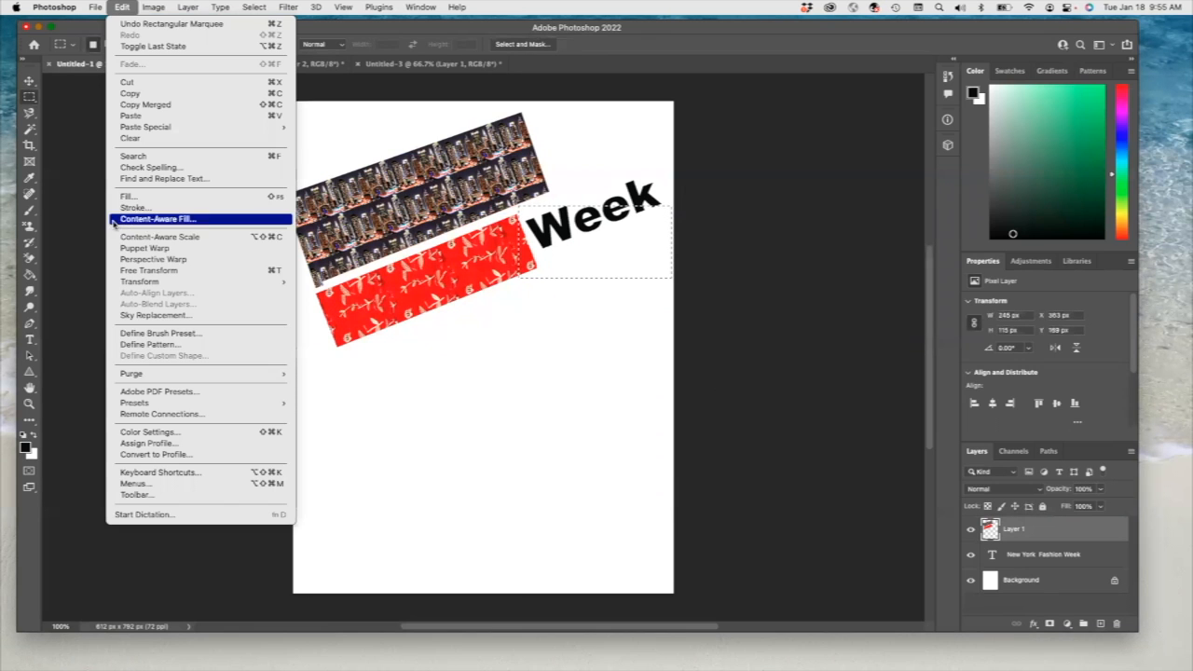
{"action": "left_click", "coordinate": [134, 198]}
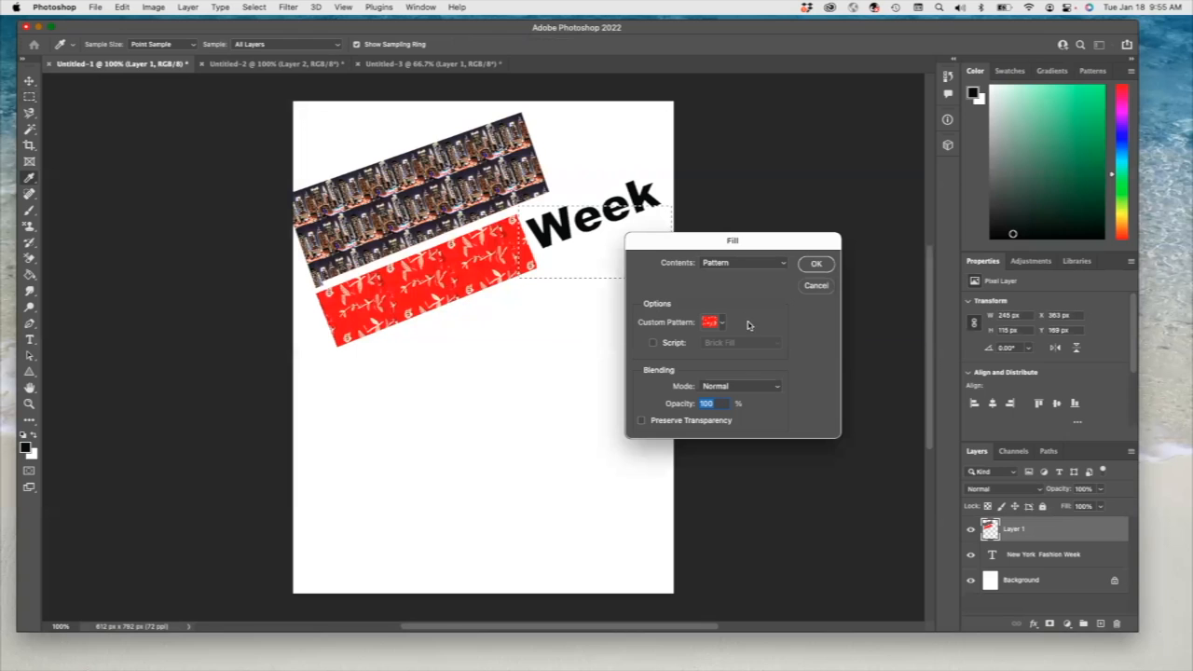
{"action": "left_click", "coordinate": [783, 264]}
{"action": "left_click", "coordinate": [743, 204]}
{"action": "left_click", "coordinate": [783, 266]}
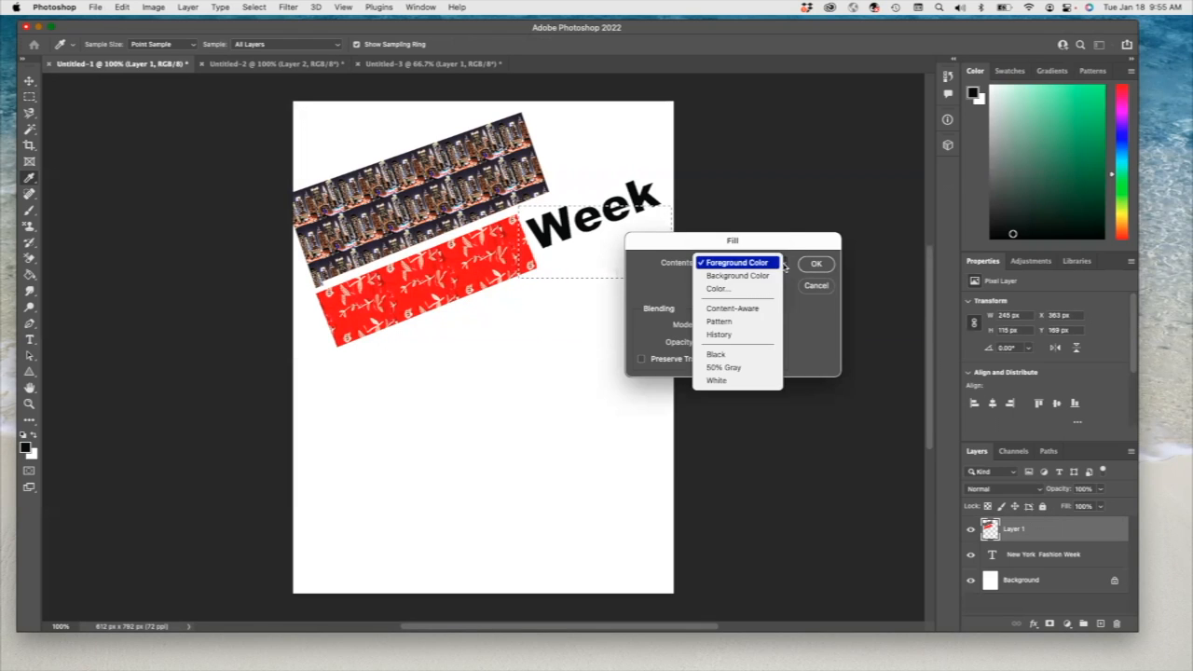
{"action": "left_click", "coordinate": [745, 290]}
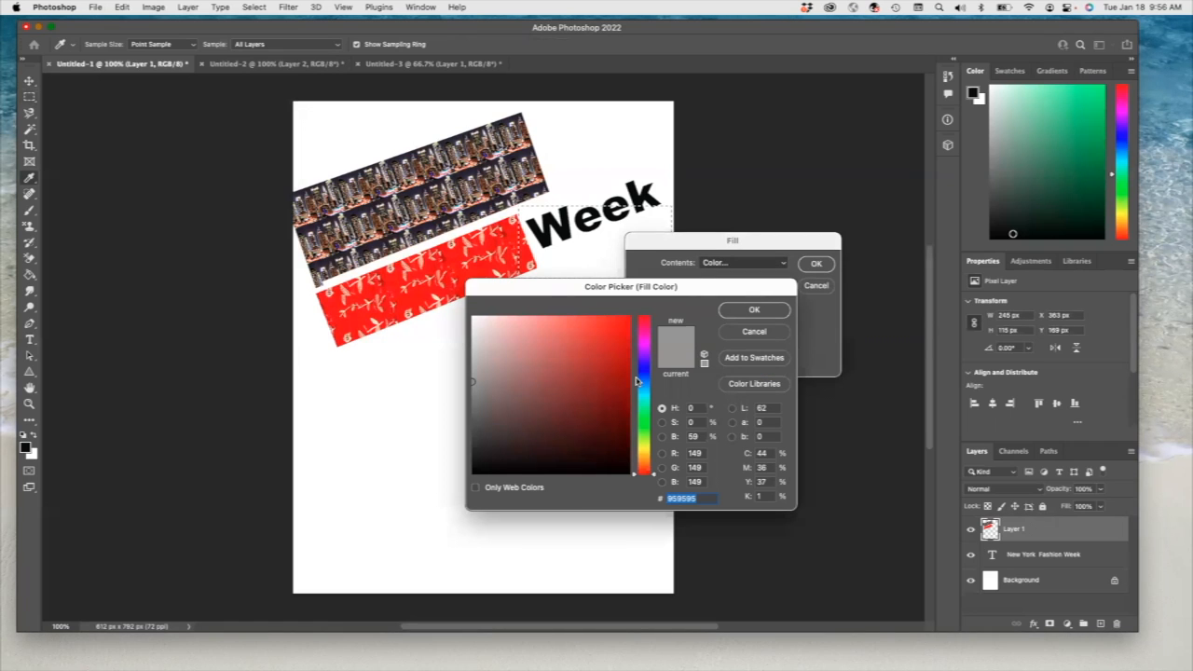
{"action": "left_click", "coordinate": [648, 345]}
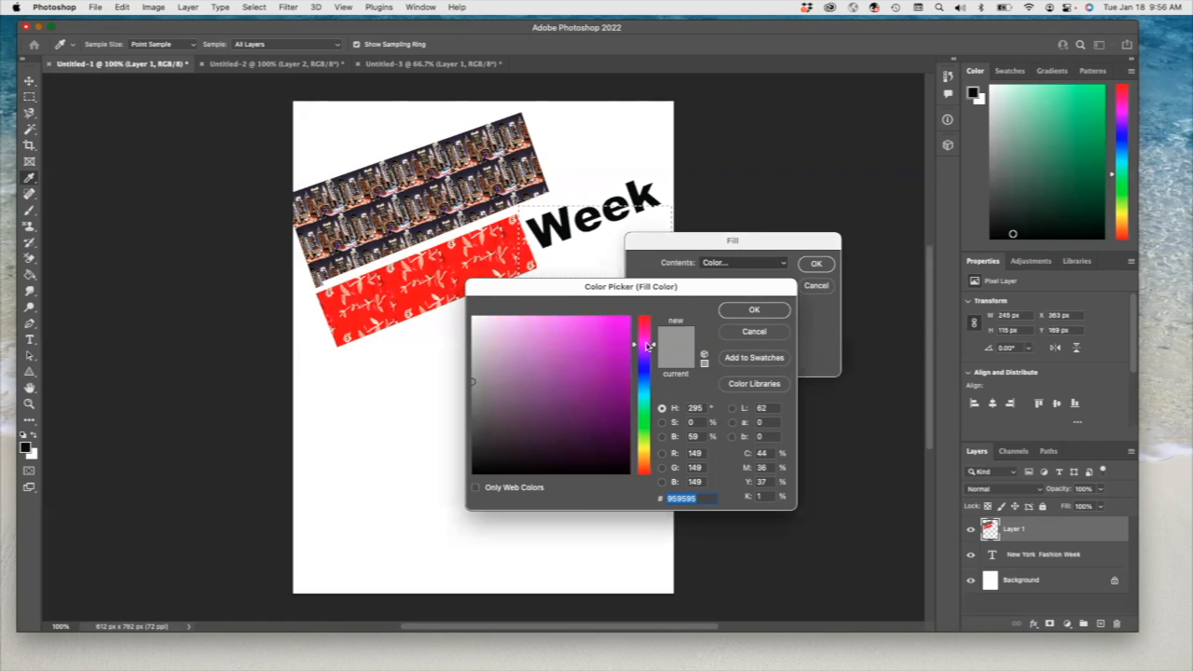
{"action": "left_click", "coordinate": [518, 323]}
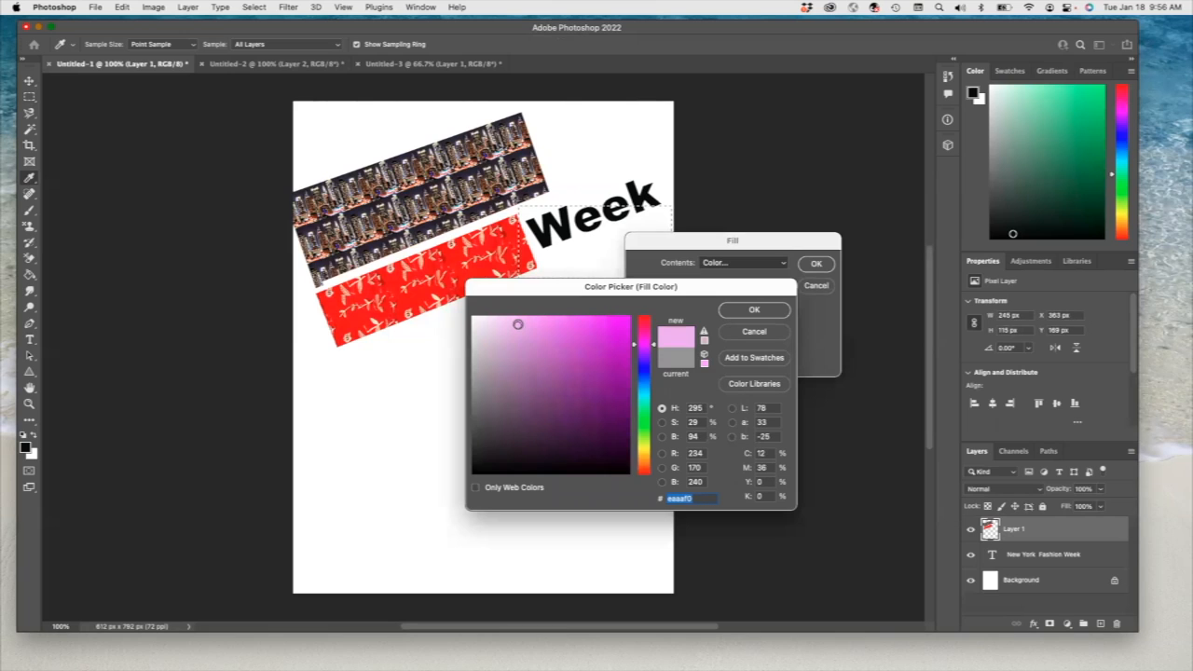
{"action": "left_click", "coordinate": [754, 310]}
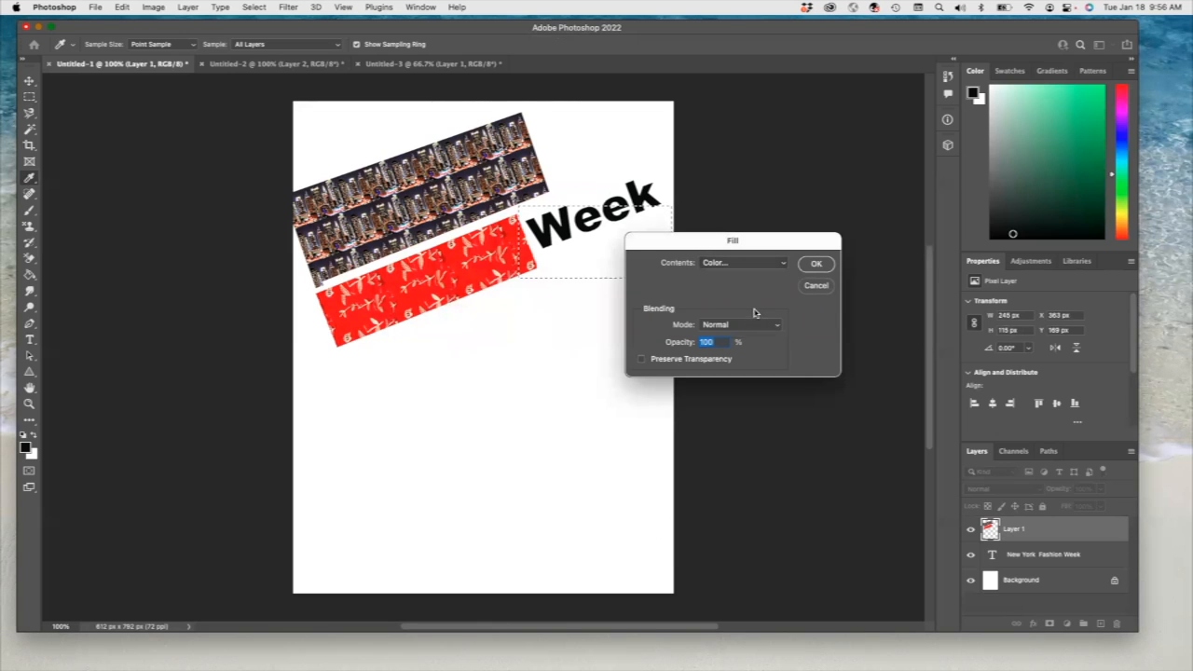
{"action": "left_click", "coordinate": [815, 265]}
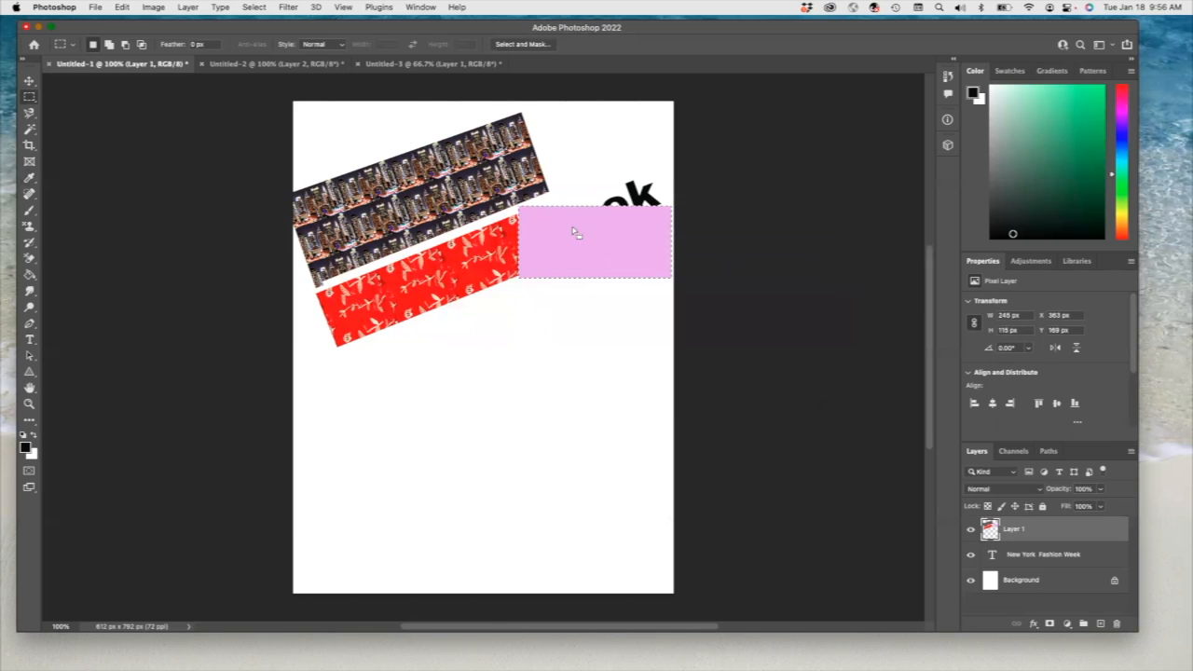
- Rotate the pink rectangle to about -22.25° and move it so it covers the word "Week"
{"action": "left_click", "coordinate": [28, 82]}
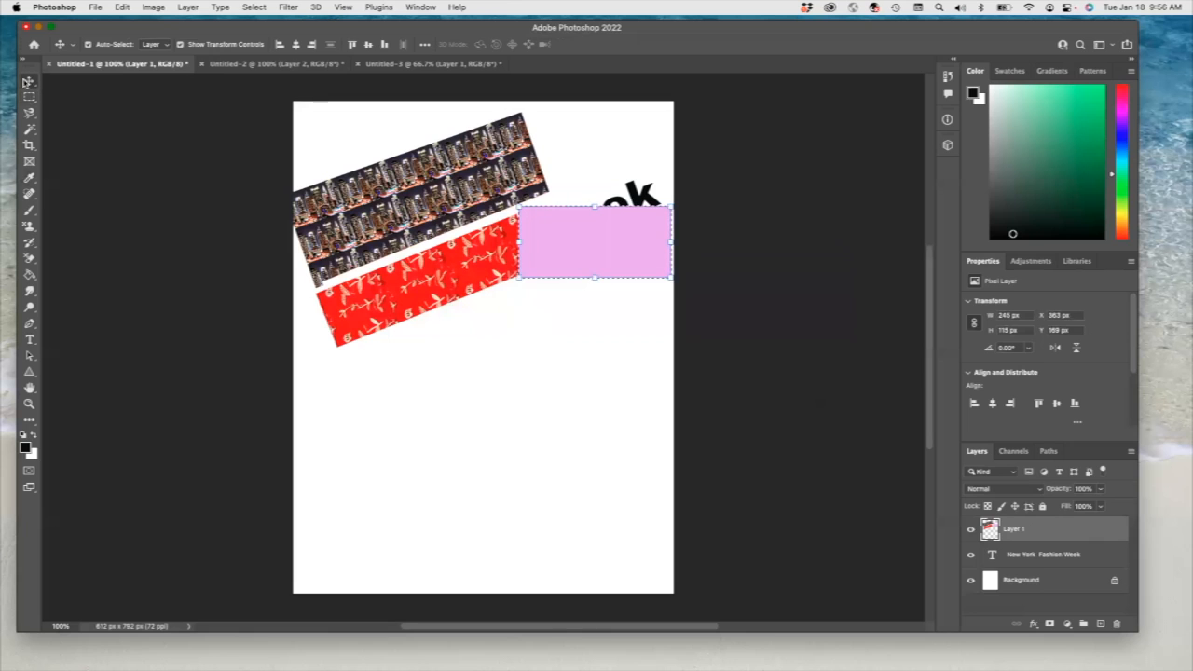
{"action": "left_click_drag", "start_coordinate": [655, 197], "coordinate": [666, 160]}
{"action": "left_click_drag", "start_coordinate": [577, 241], "coordinate": [569, 212]}
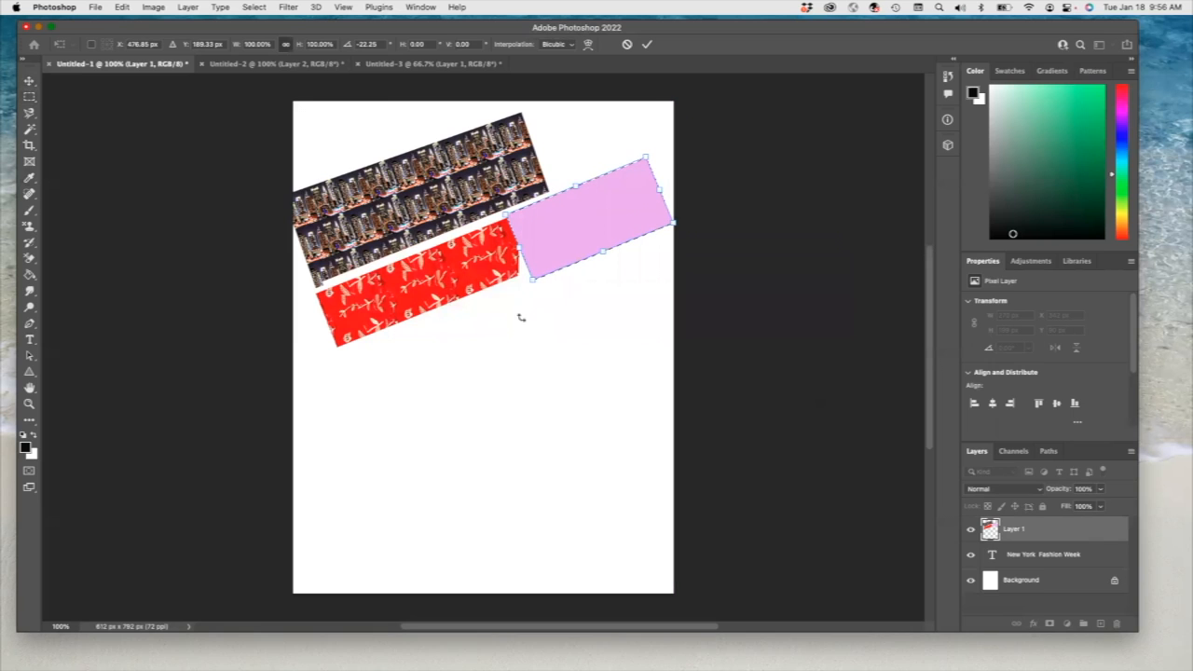
{"action": "left_click", "coordinate": [1131, 455]}
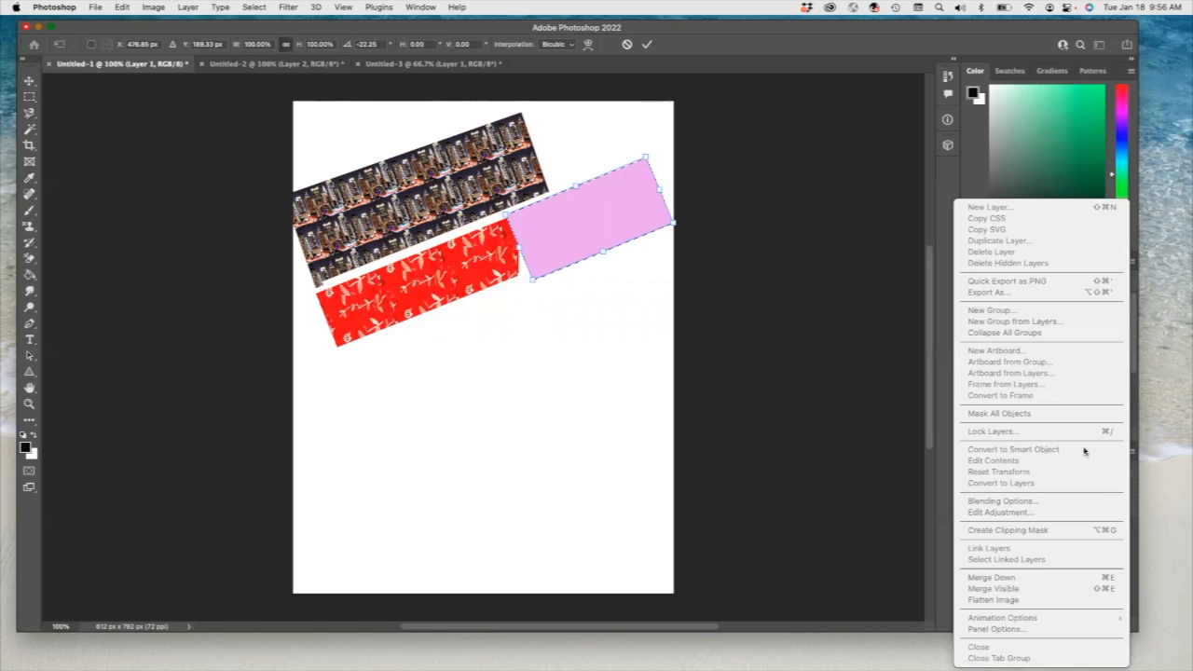
{"action": "left_click", "coordinate": [459, 368]}
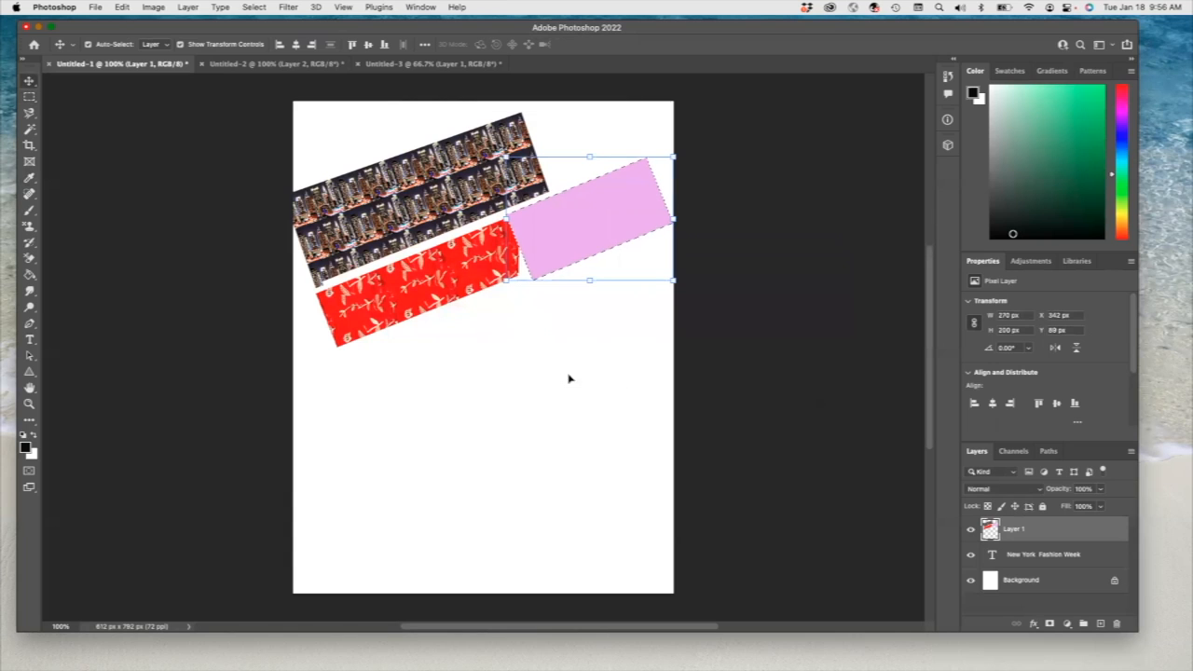
- Clip the skyline, floral and pink fills of Layer 1 to the title text and deselect the layer
{"action": "left_click", "coordinate": [1130, 453]}
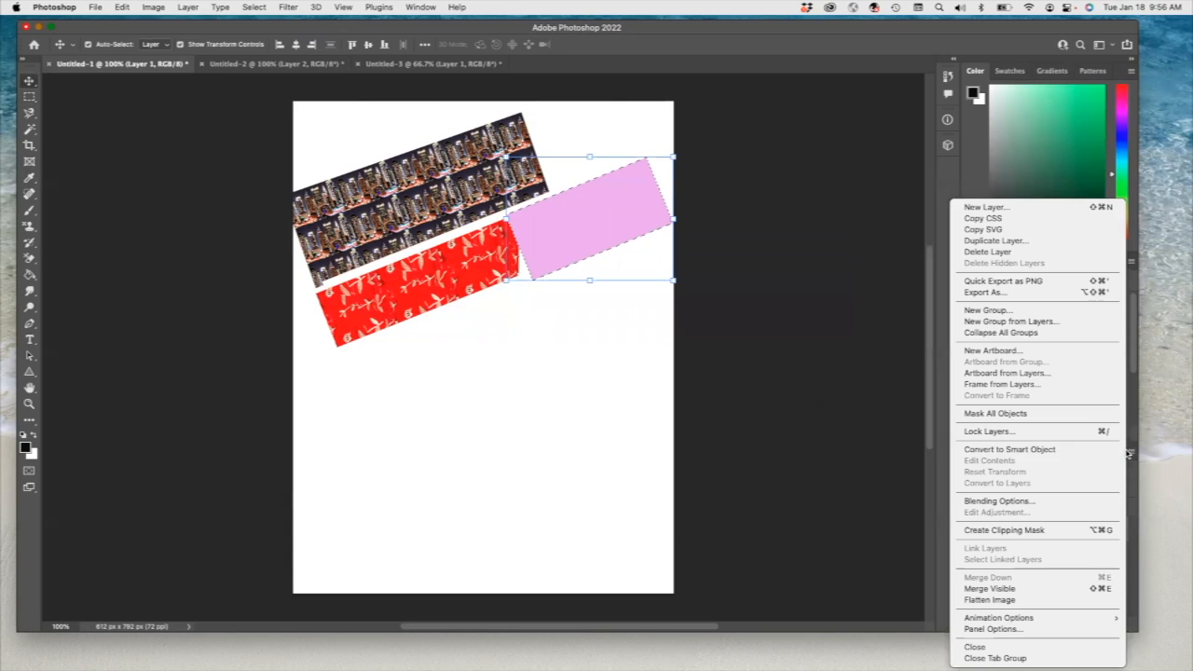
{"action": "left_click", "coordinate": [1004, 530]}
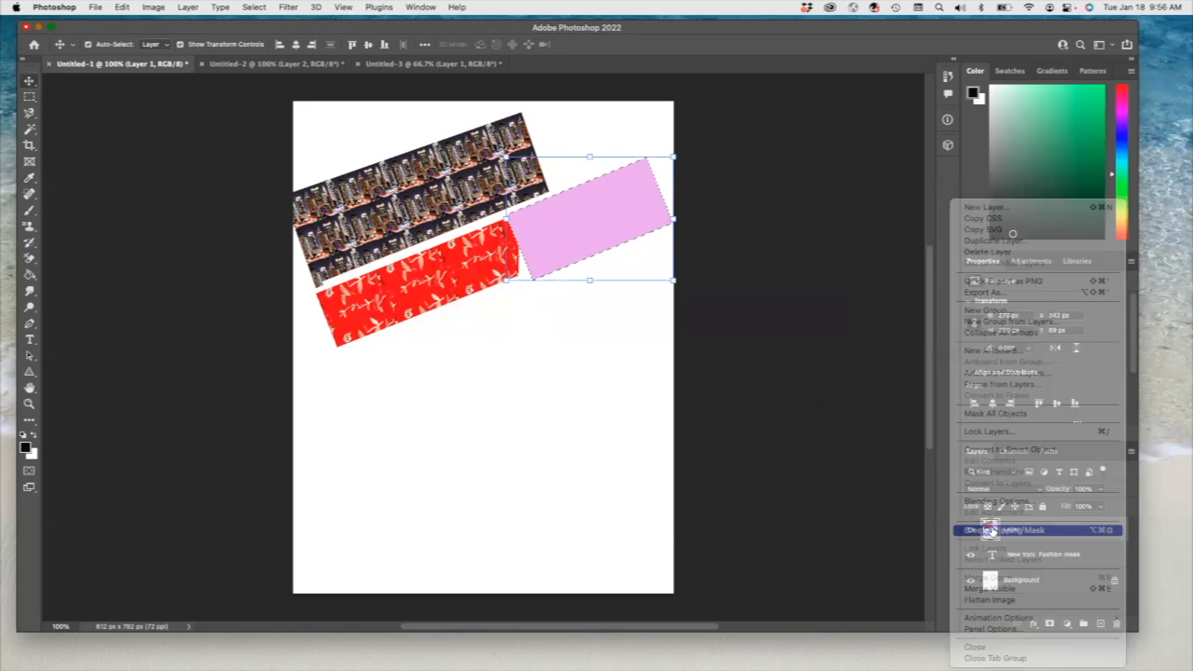
{"action": "left_click", "coordinate": [455, 398]}
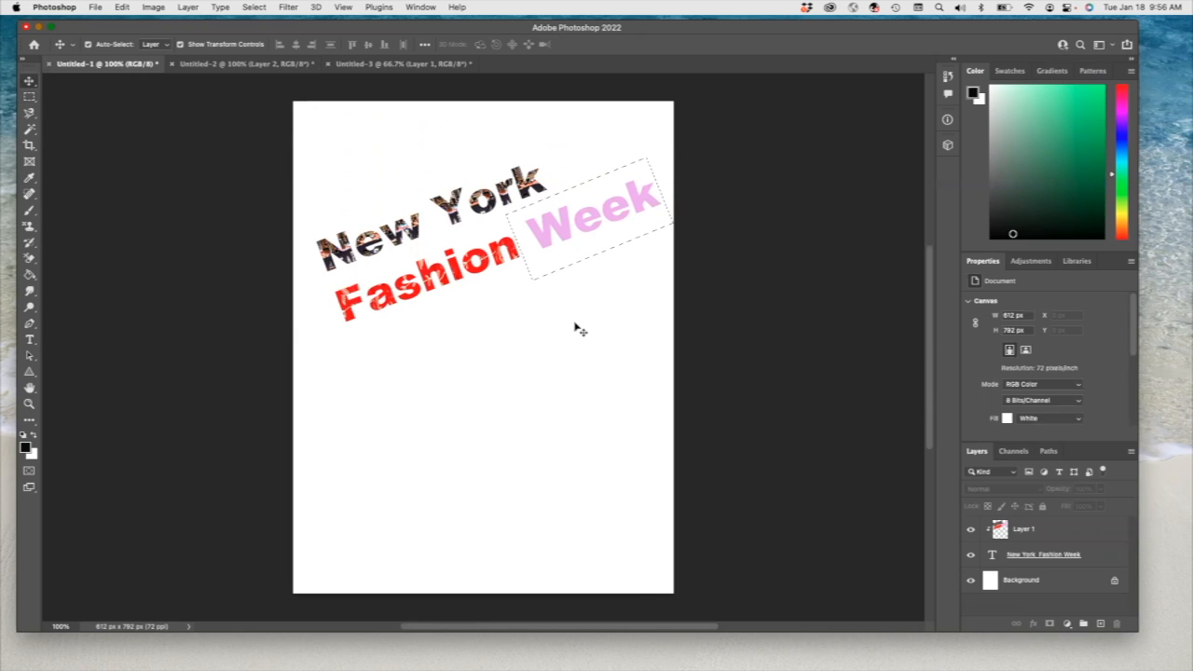
- Release the clipping mask and undo the pink fill and the shrinking of the floral block
{"action": "key", "text": "super+alt+g"}
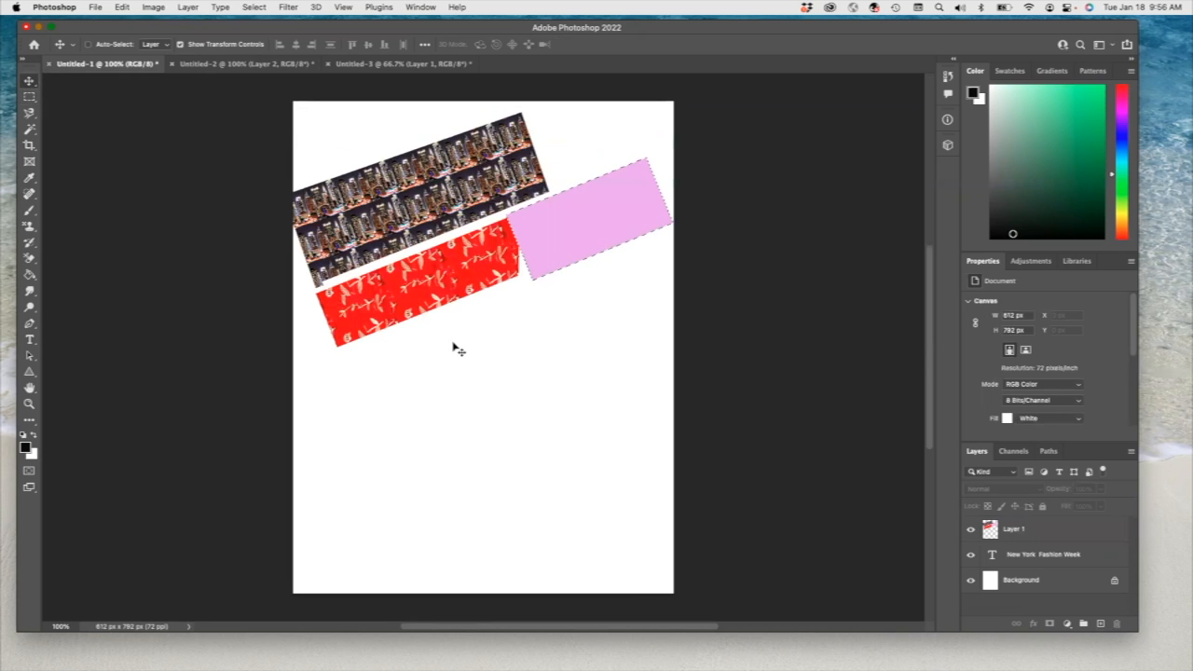
{"action": "key", "text": "super+z"}
{"action": "key", "text": "super+z"}
{"action": "key", "text": "super+z"}
{"action": "key", "text": "super+z"}
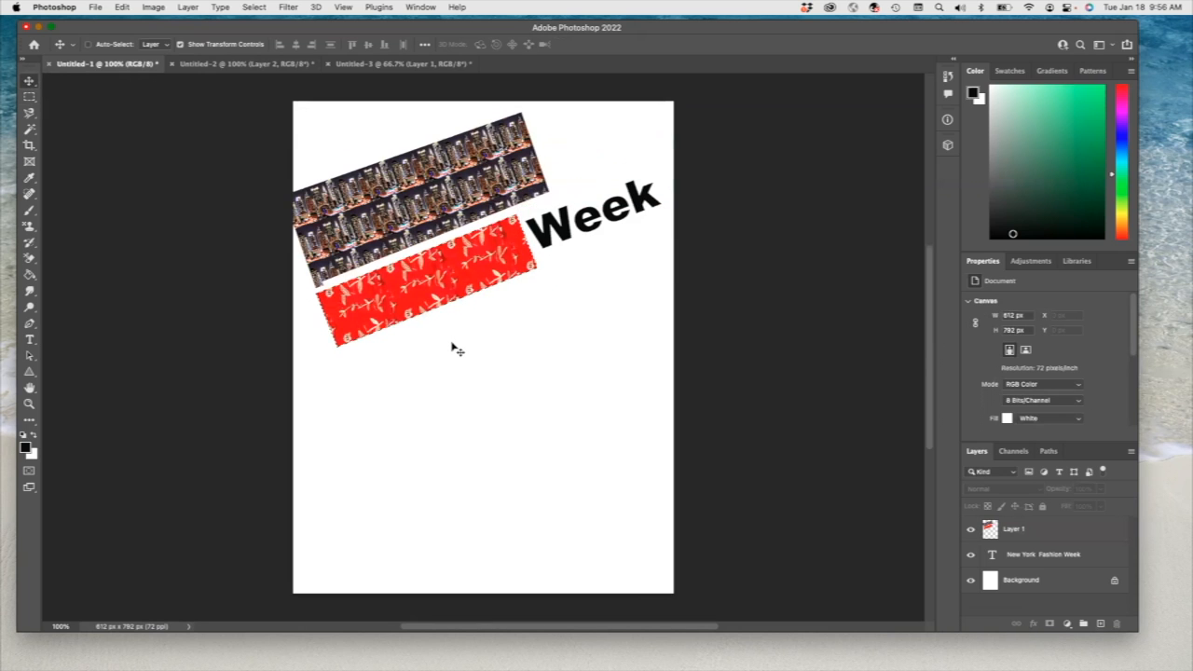
- Select Layer 1 and clip its skyline and full-size floral fills to the title text with a clipping mask
{"action": "left_click", "coordinate": [1063, 528]}
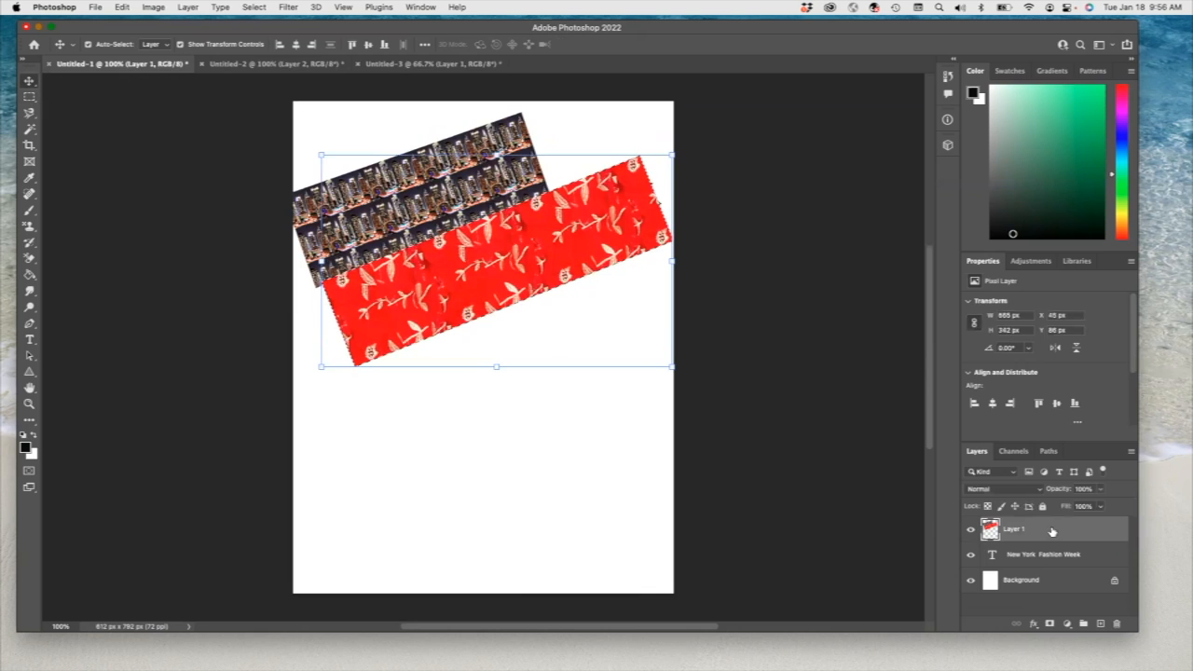
{"action": "left_click", "coordinate": [1131, 452]}
{"action": "left_click", "coordinate": [1020, 531]}
{"action": "left_click", "coordinate": [511, 448]}
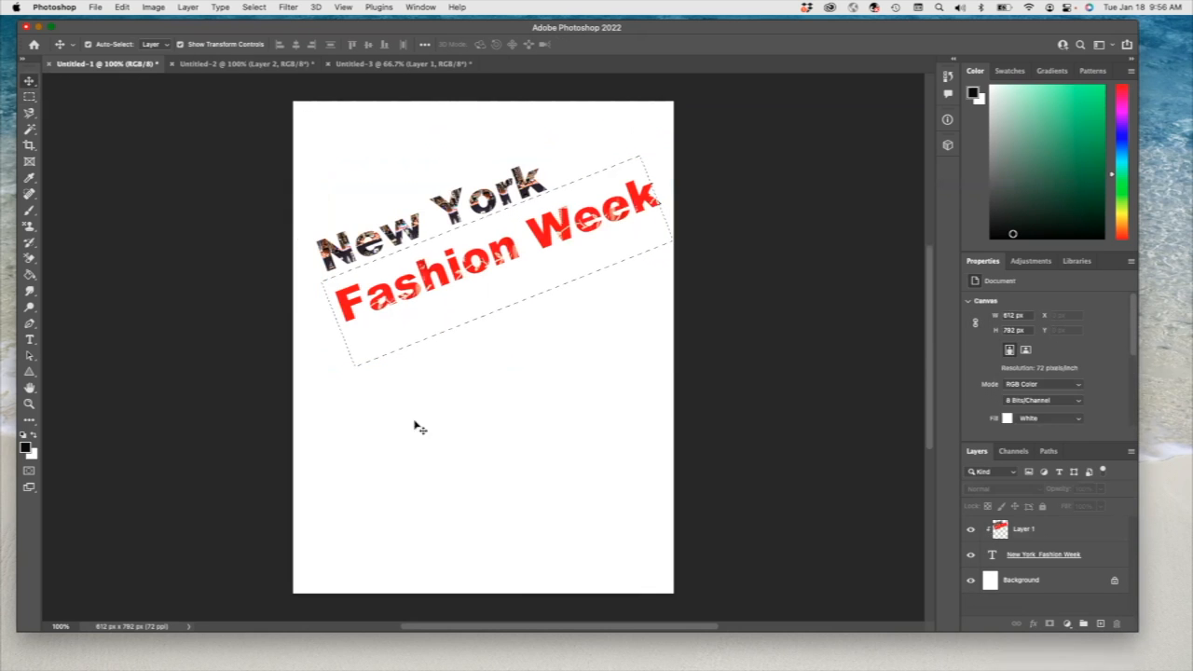
- Save the document on the computer in the Photoshop Exercises folder as "Exercise 11 Clipping Mask.psd" in Photoshop format
{"action": "left_click", "coordinate": [97, 7]}
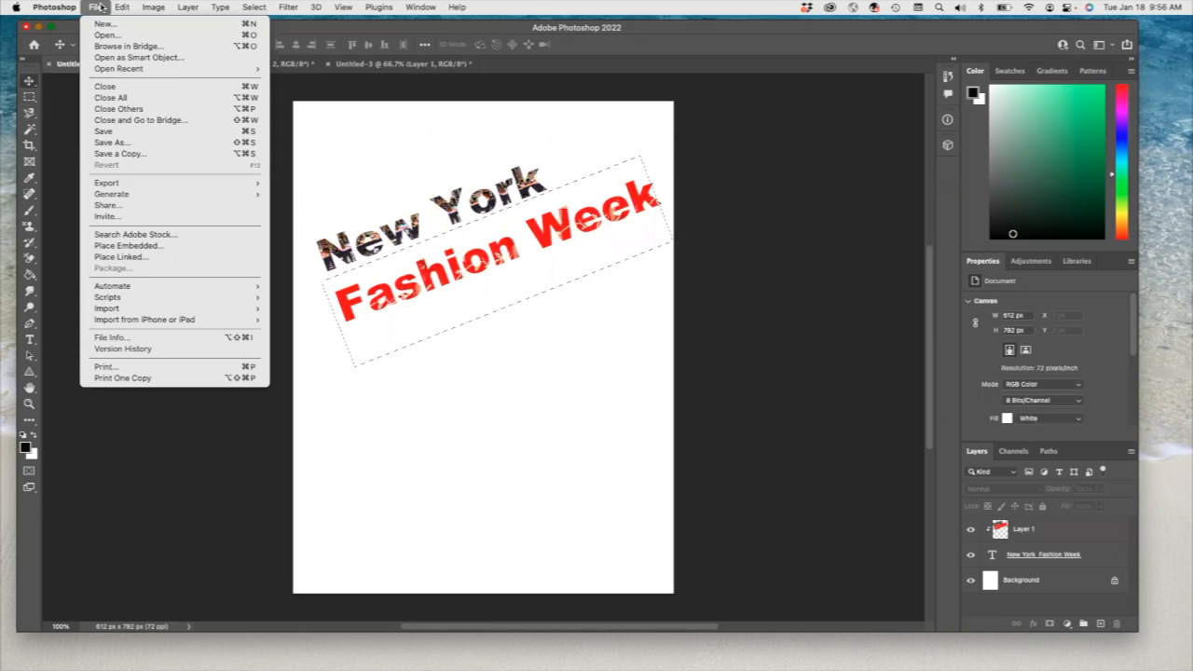
{"action": "left_click", "coordinate": [126, 142]}
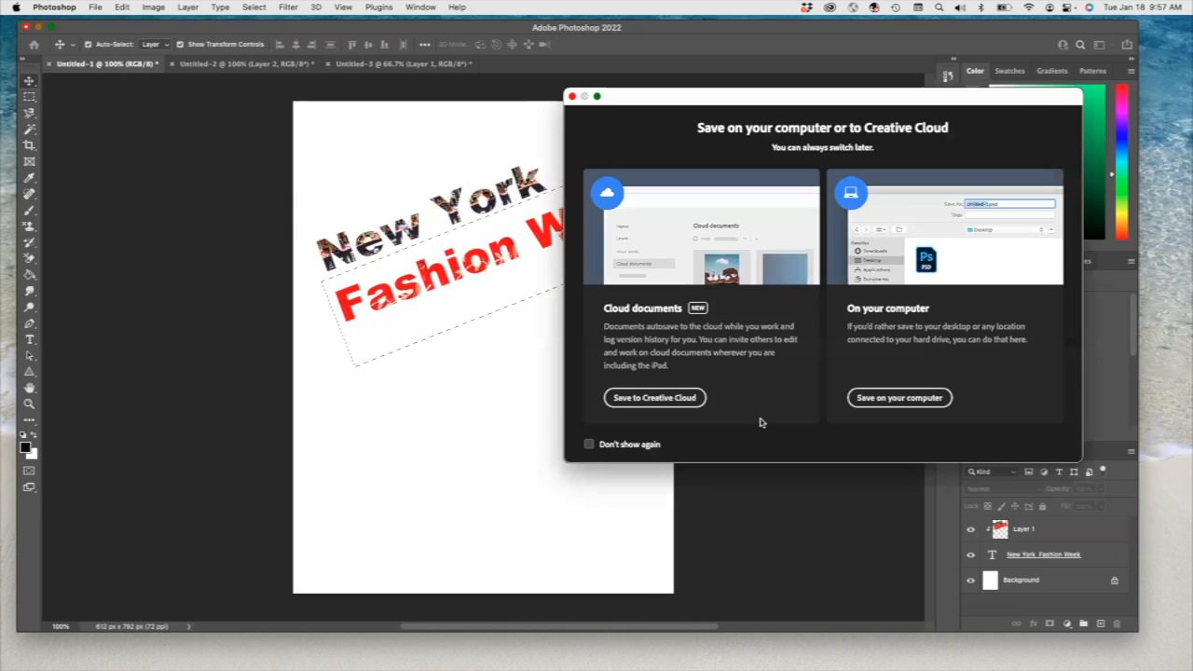
{"action": "key", "text": "Return"}
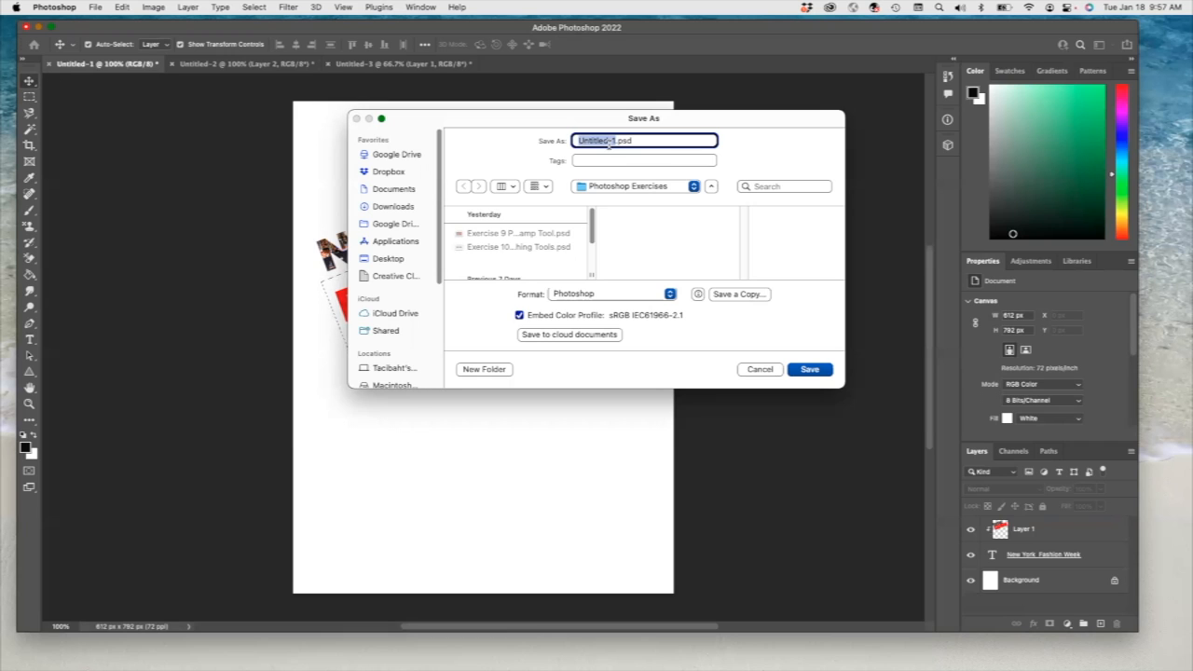
{"action": "type", "text": "Exercise 11 Clipping Mask"}
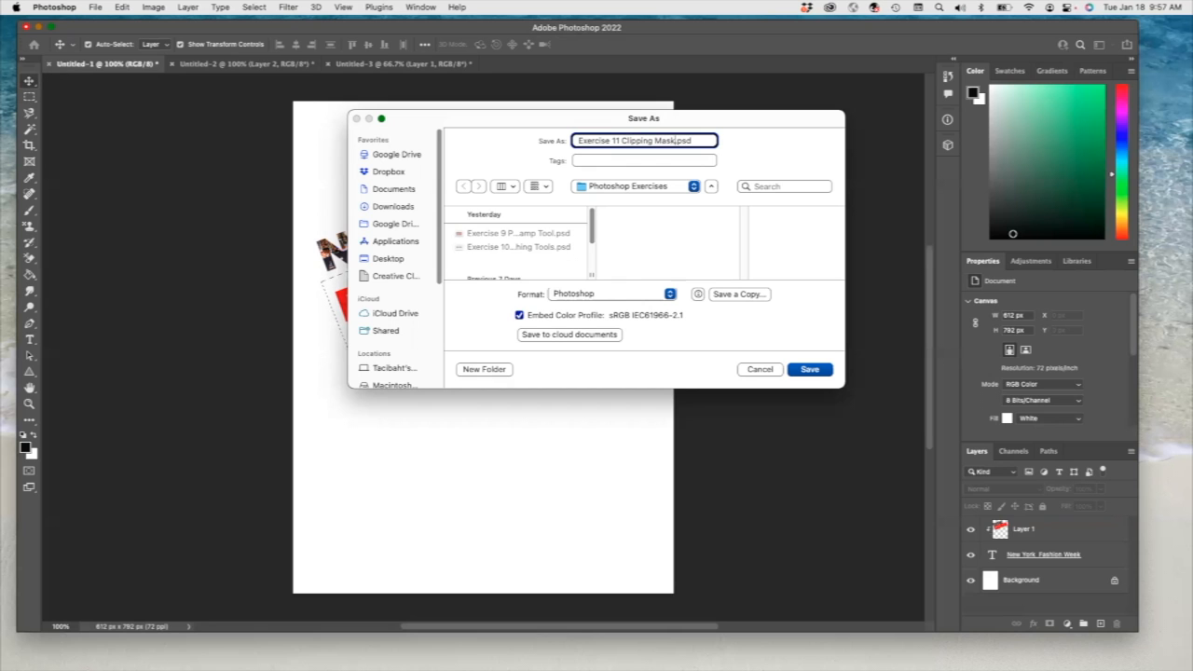
{"action": "left_click", "coordinate": [811, 369]}
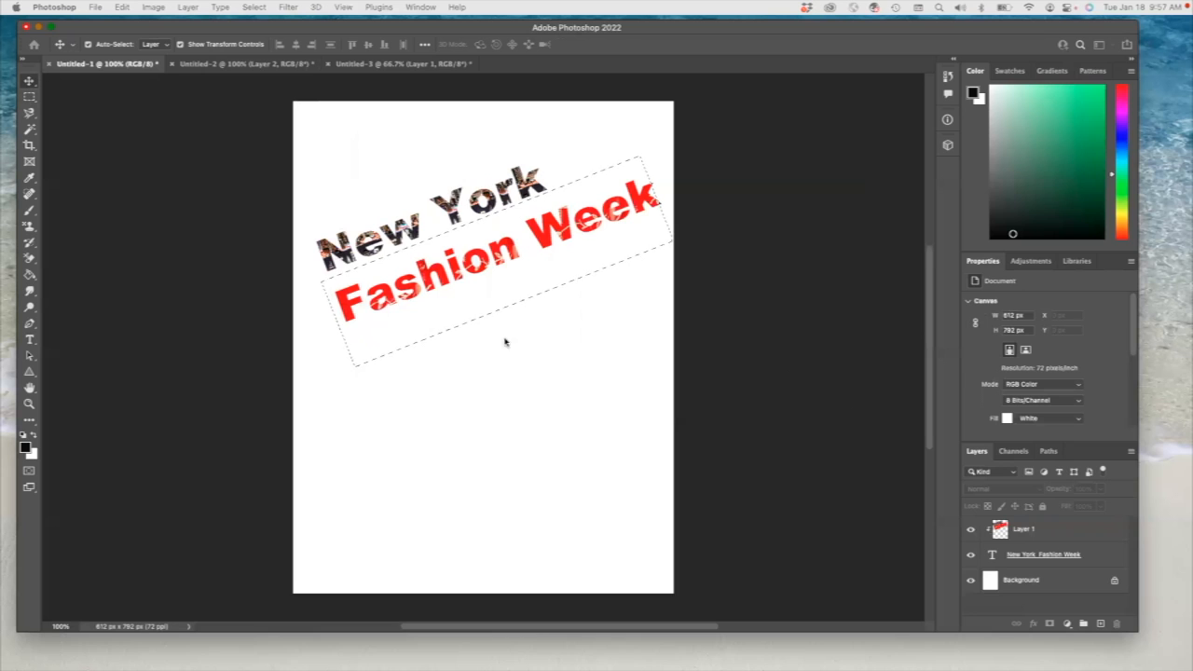